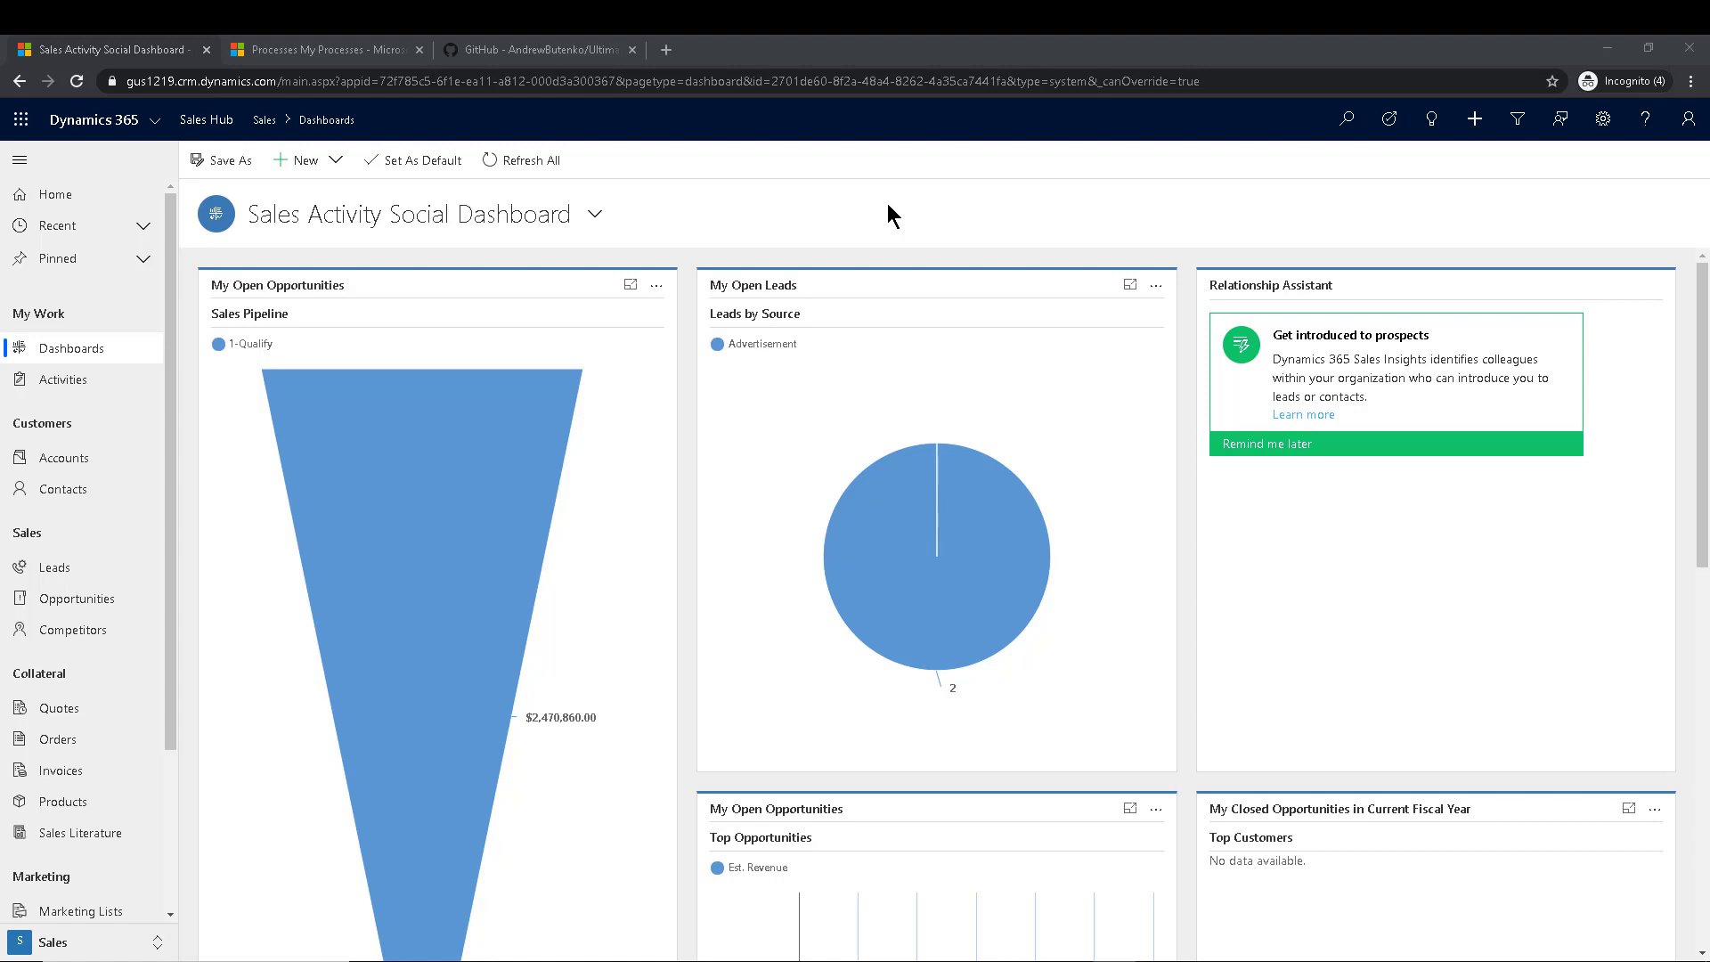
Step: Look over the UltimateWorkflowToolkit GitHub repository, then go back to the Sales Activity Social Dashboard
click(539, 51)
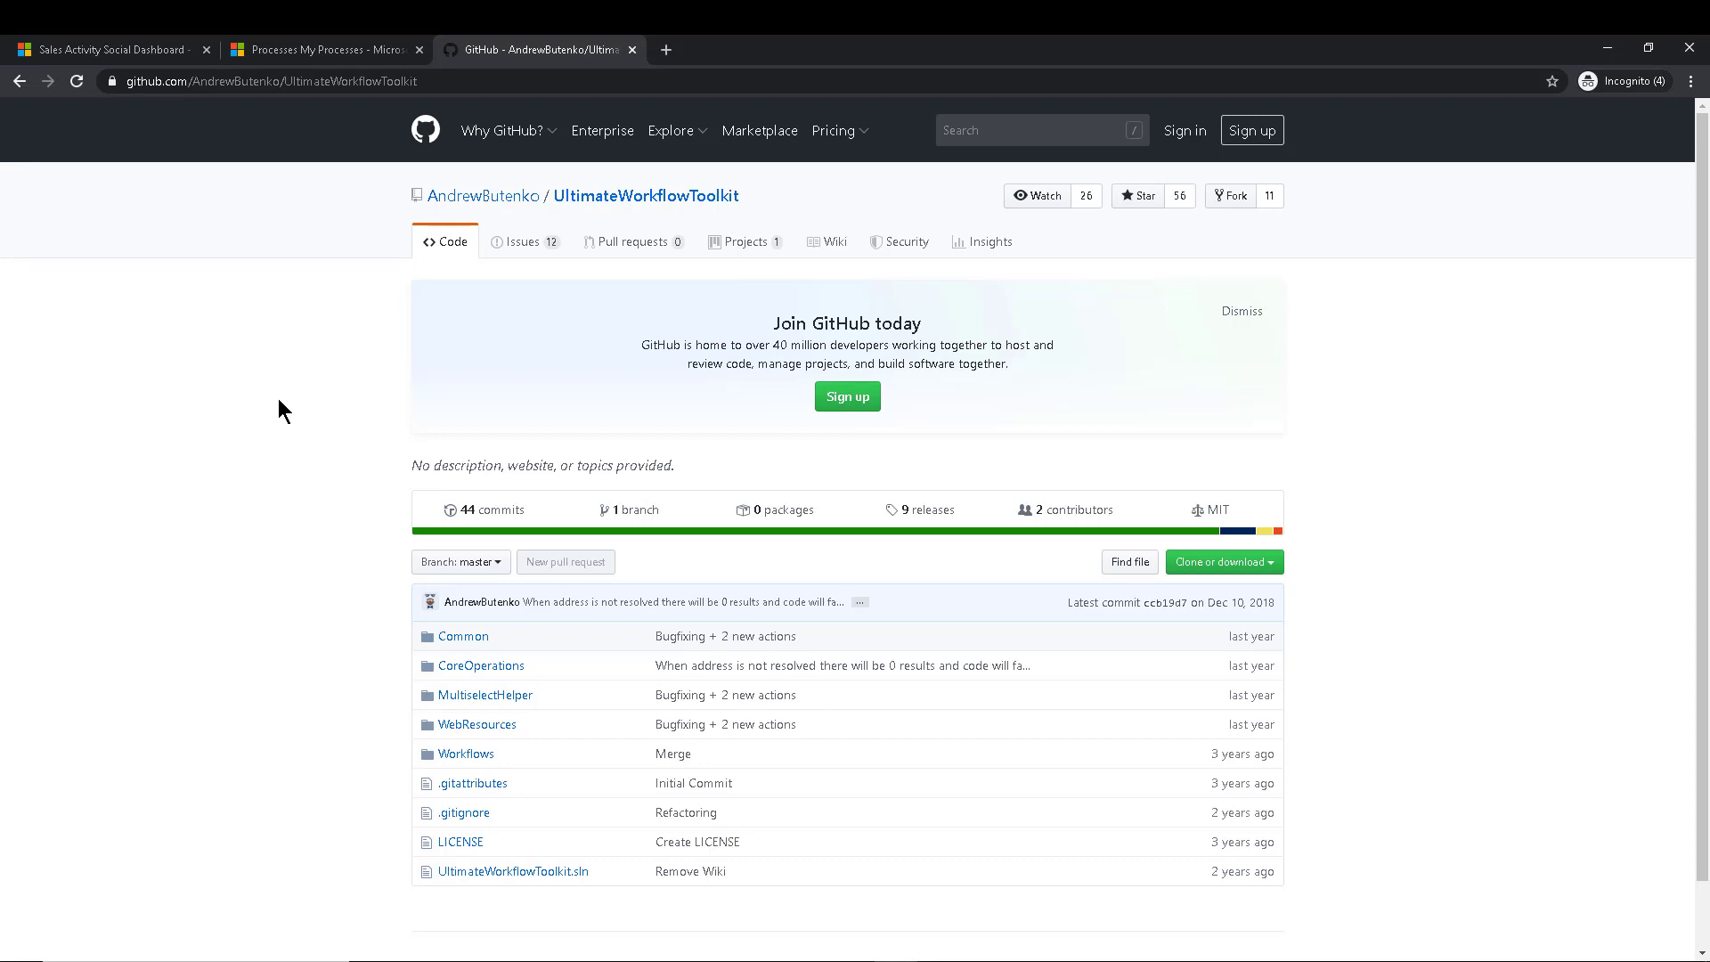
click(105, 51)
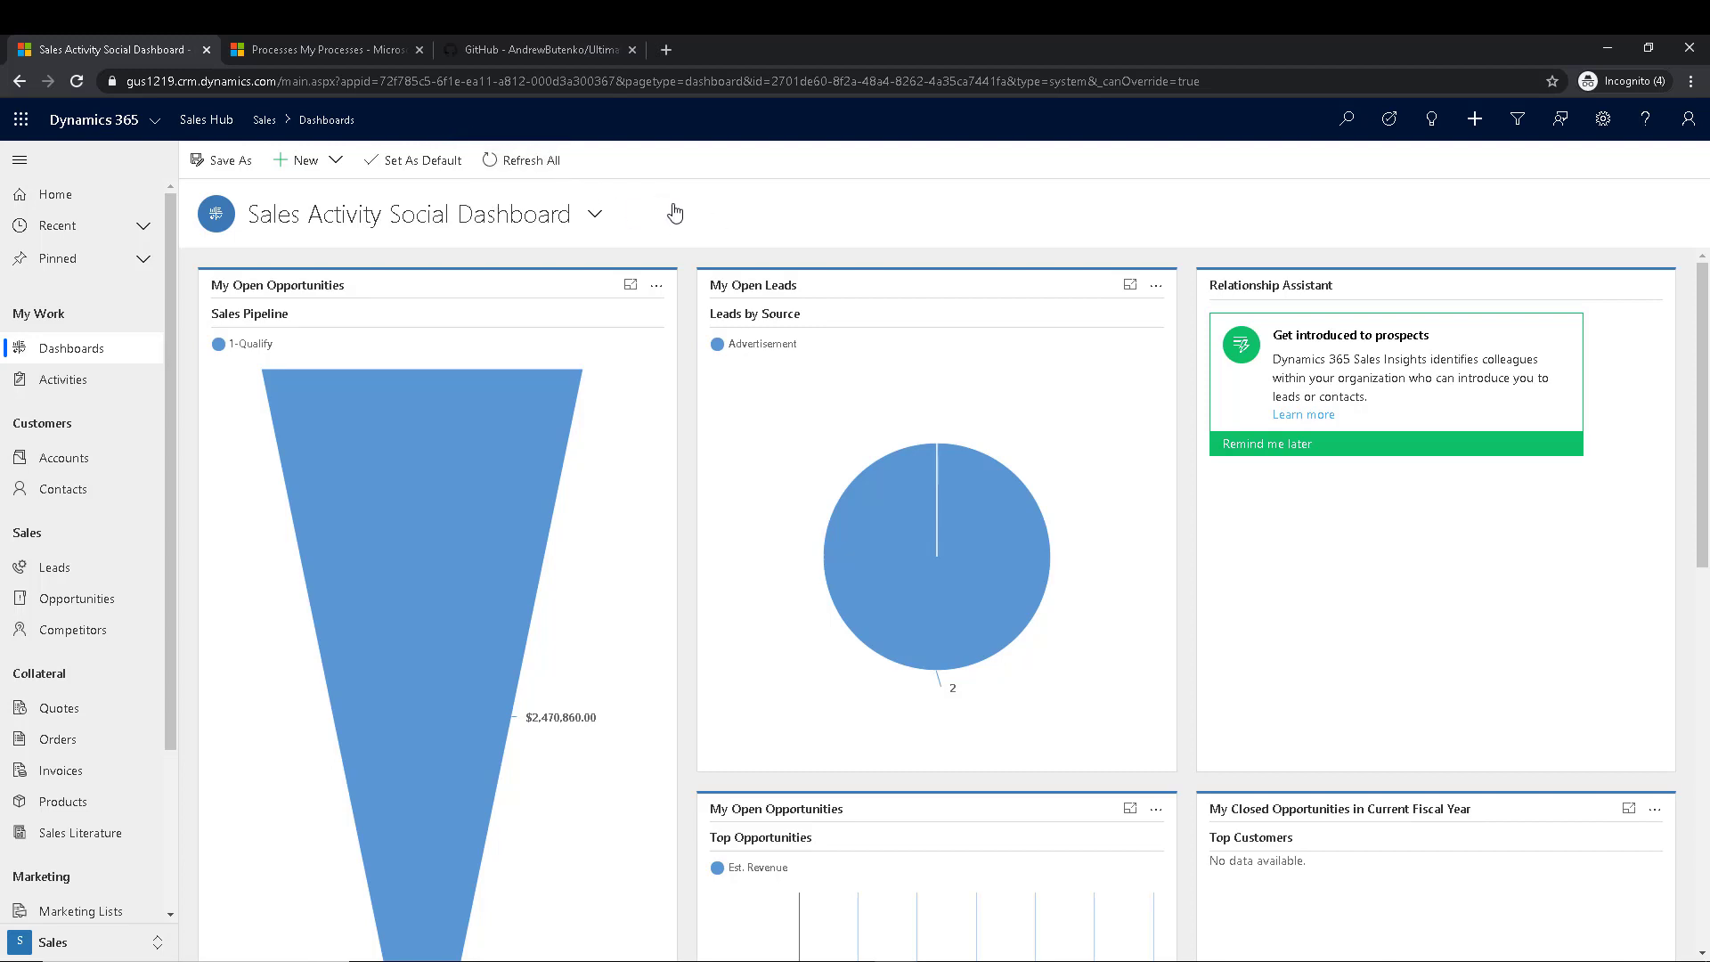
Step: Switch to the Contact: Update Fields from Account workflow and close its Update Contact step properties
key(alt+Tab)
key(alt+Tab)
key(alt+Tab)
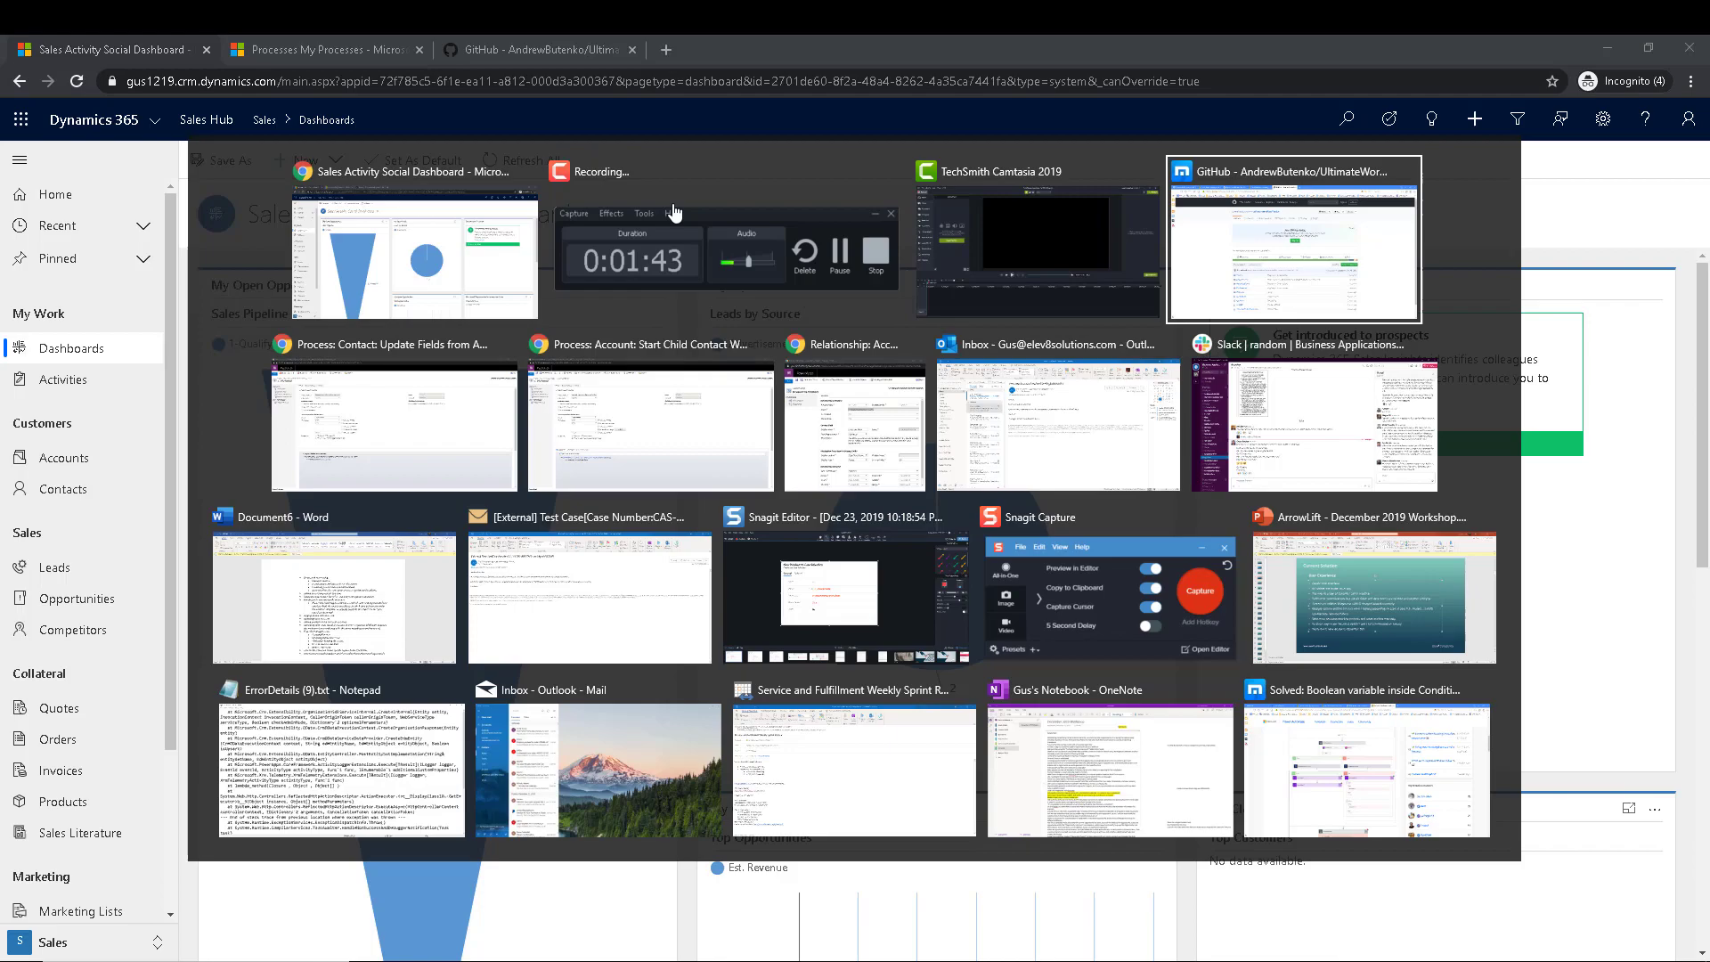
key(alt+Tab)
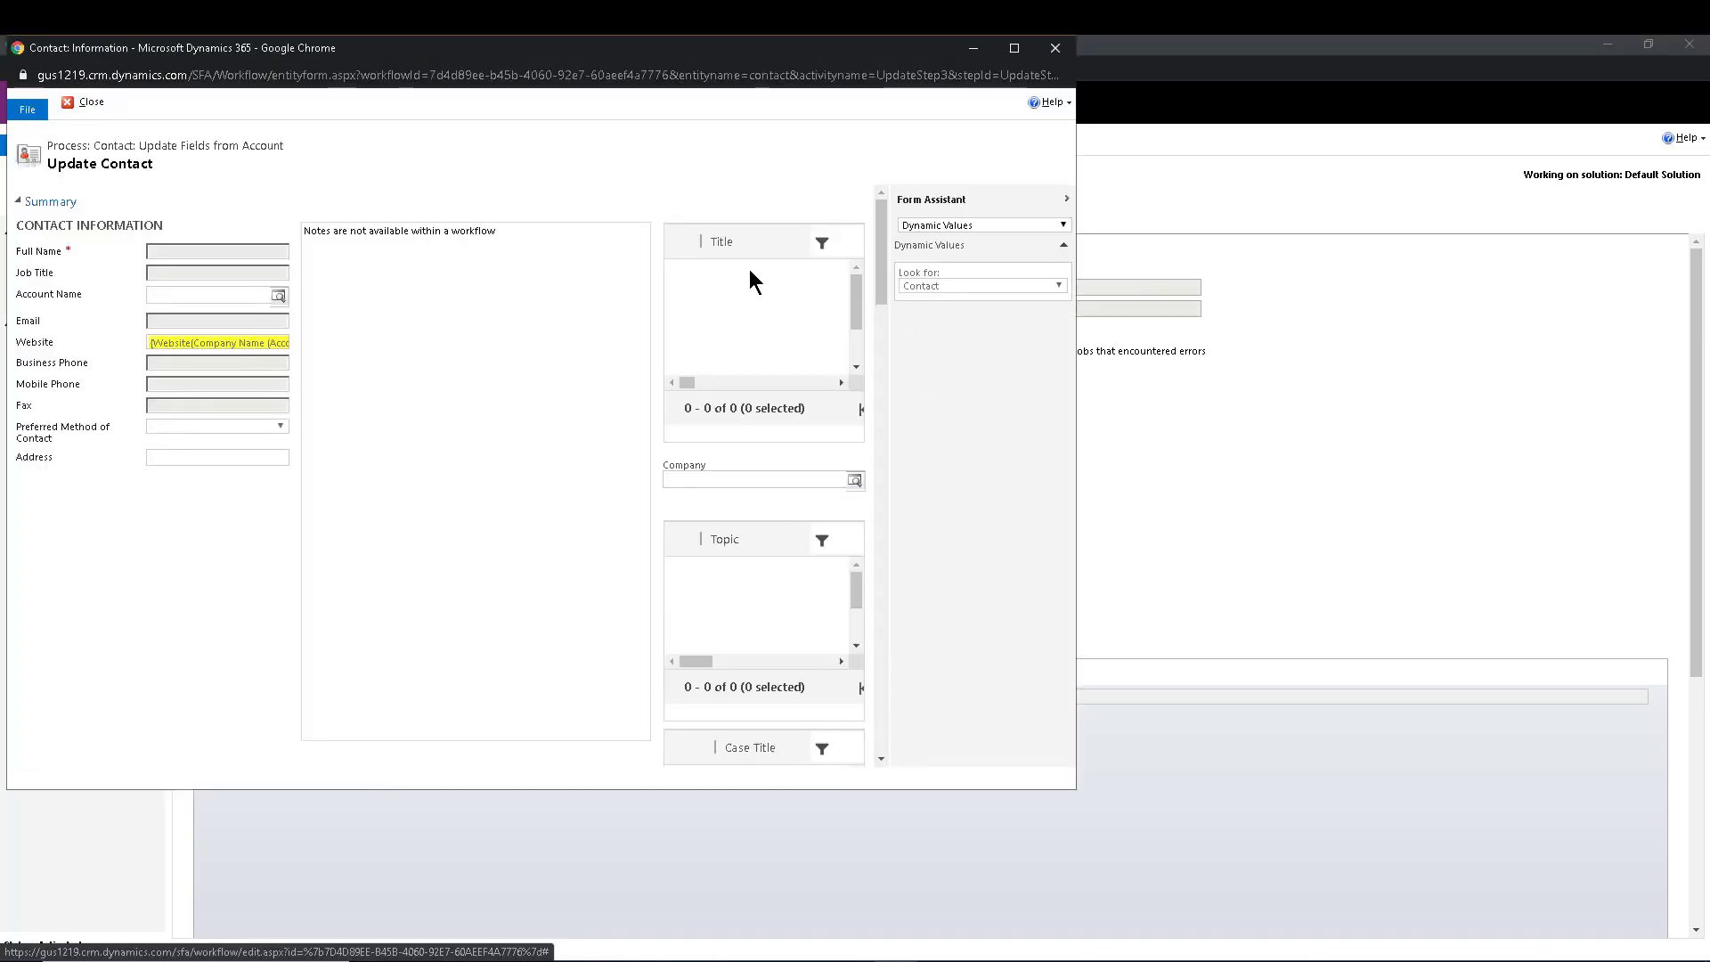
mouse_move(875, 251)
mouse_down()
mouse_move(880, 526)
mouse_move(879, 241)
mouse_up()
click(89, 103)
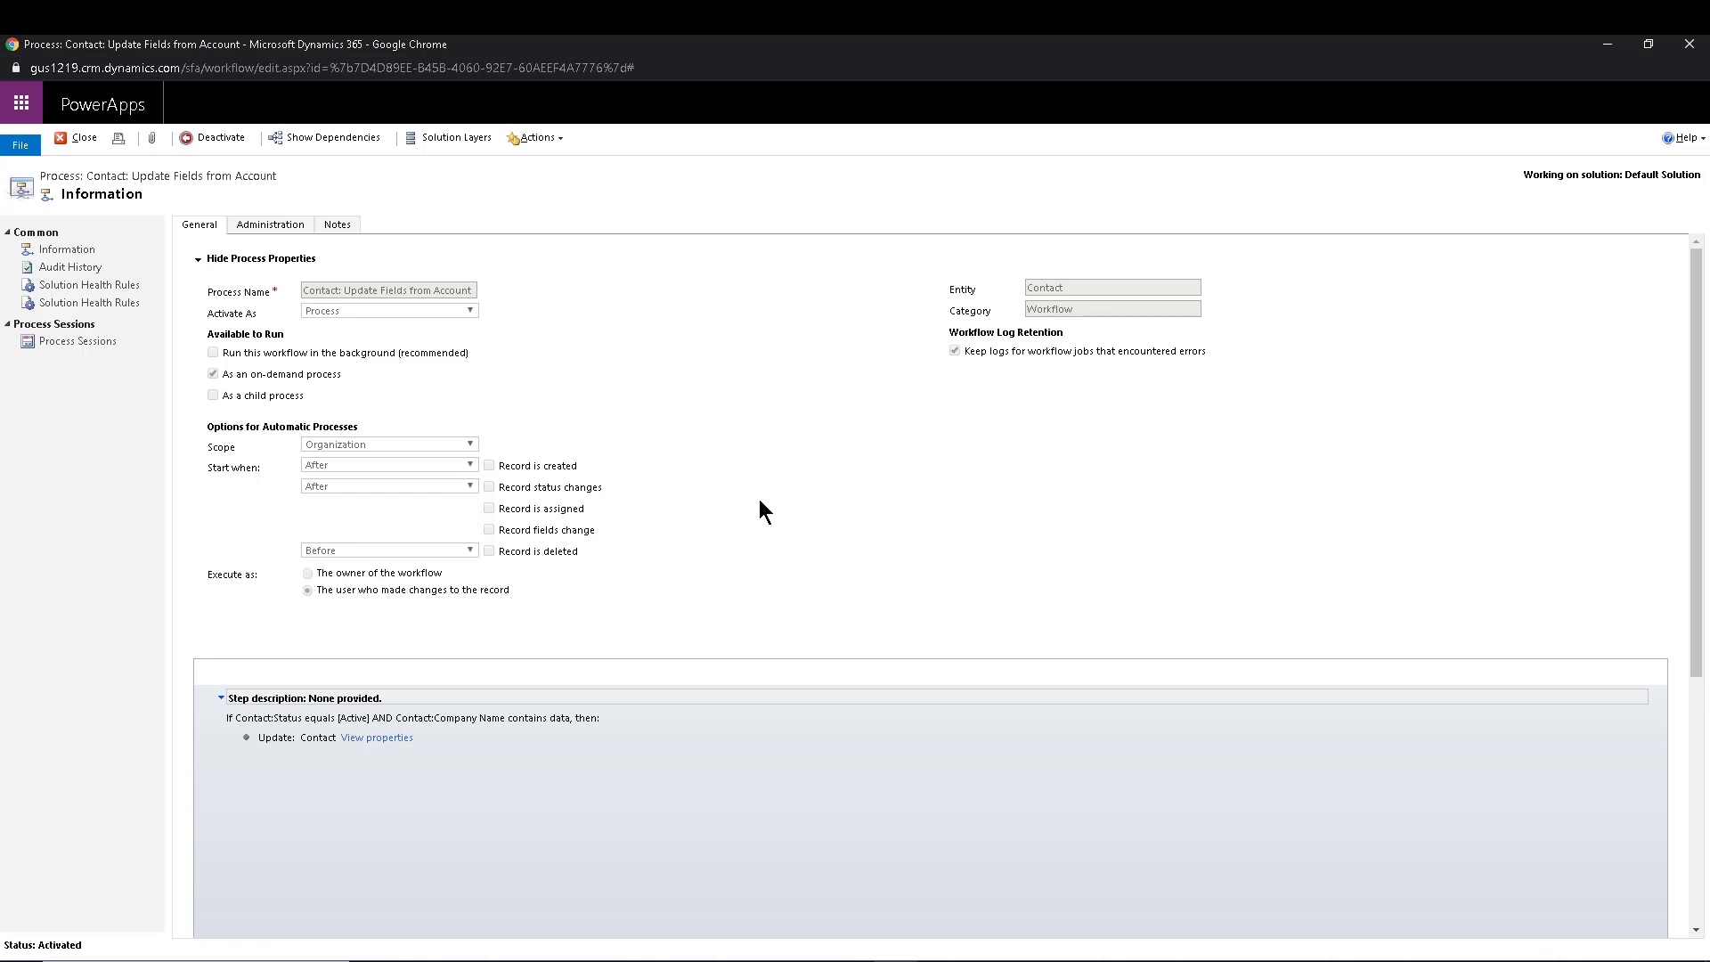
Step: Close the Contact process window and bring up the Account: Start Child Contact Workflows process
click(67, 134)
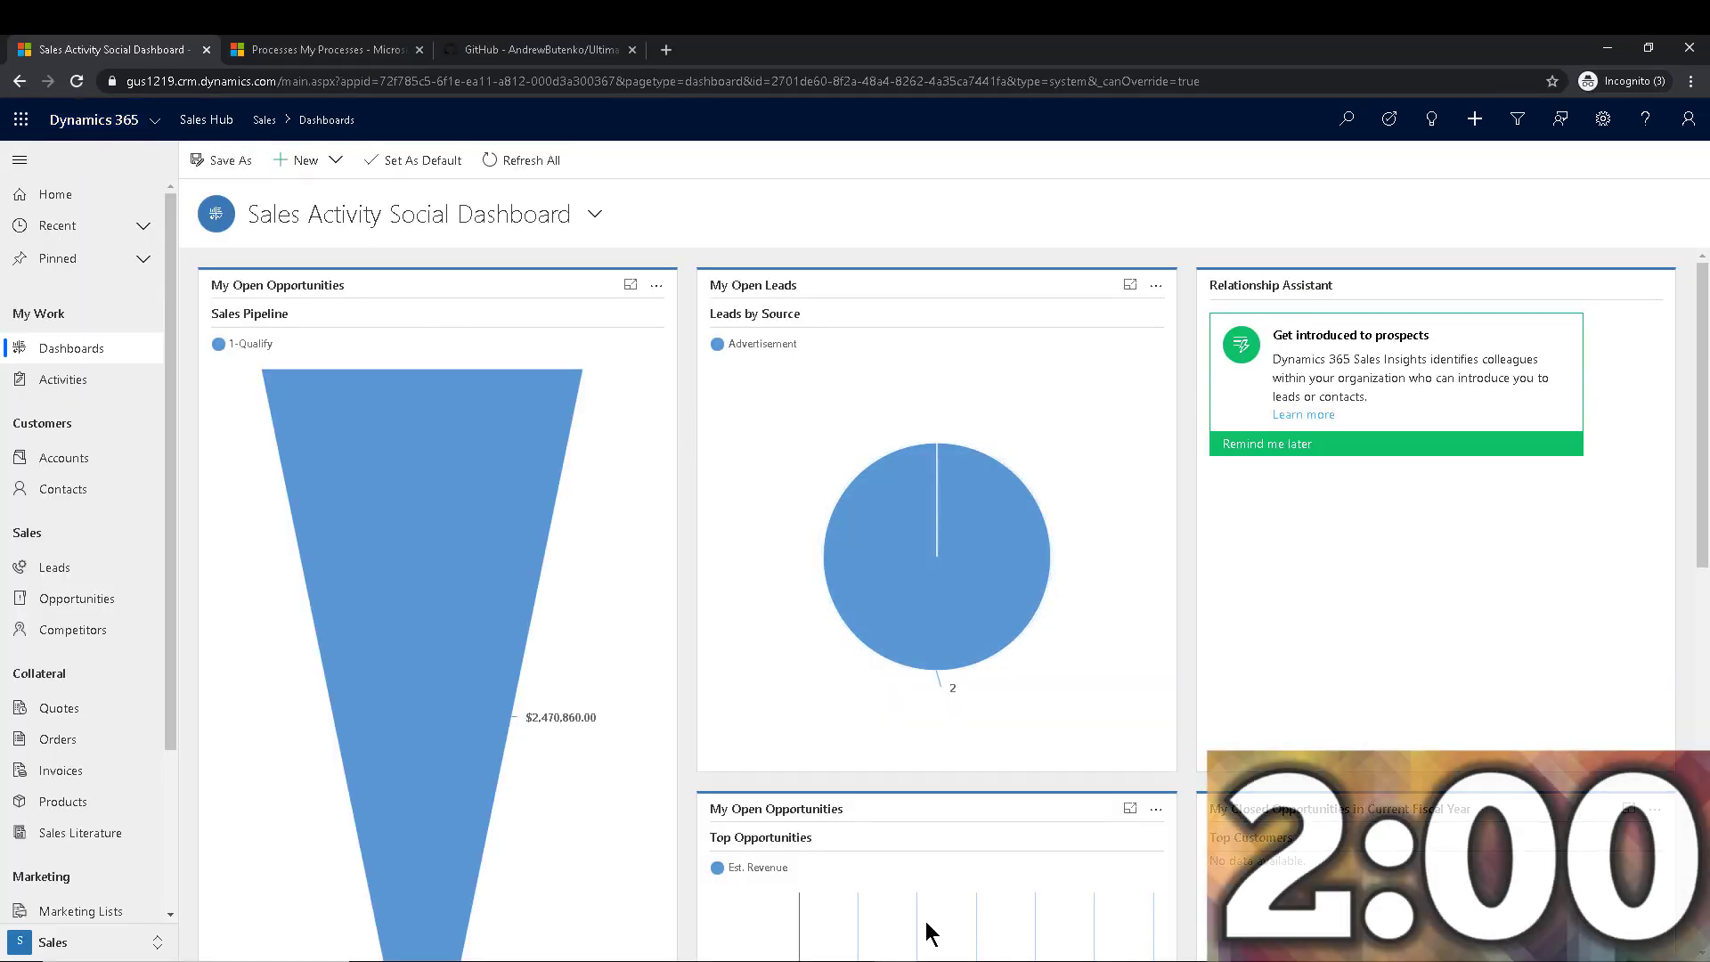
mouse_move(896, 959)
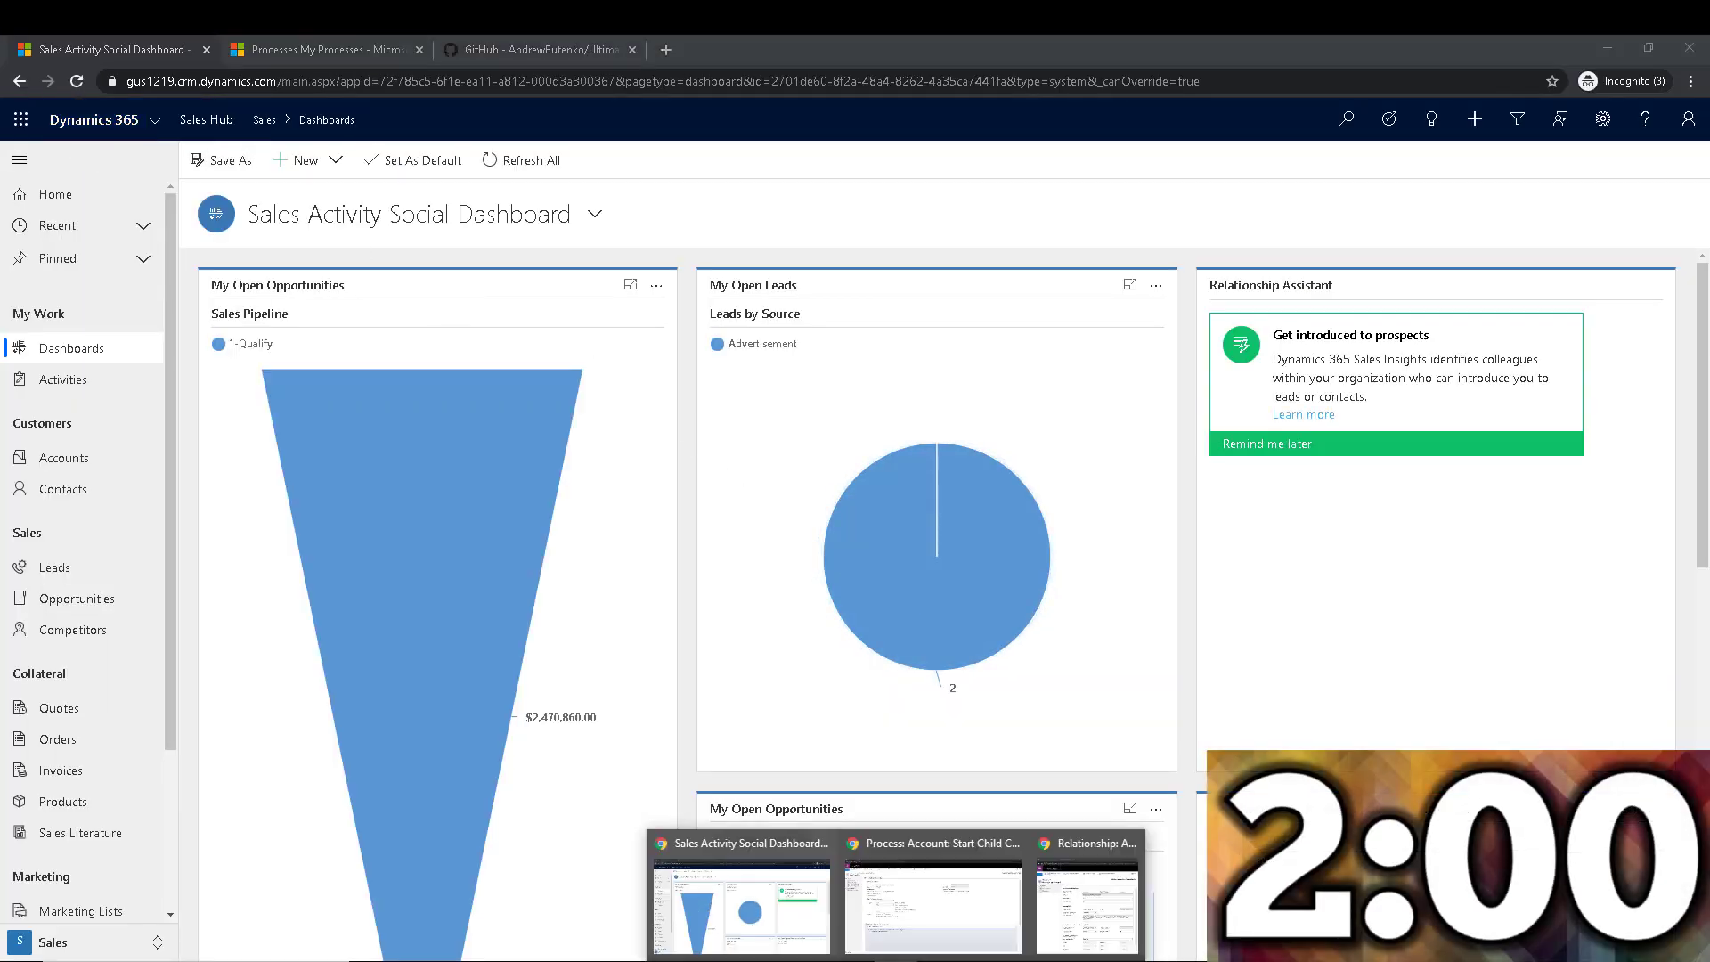
click(946, 897)
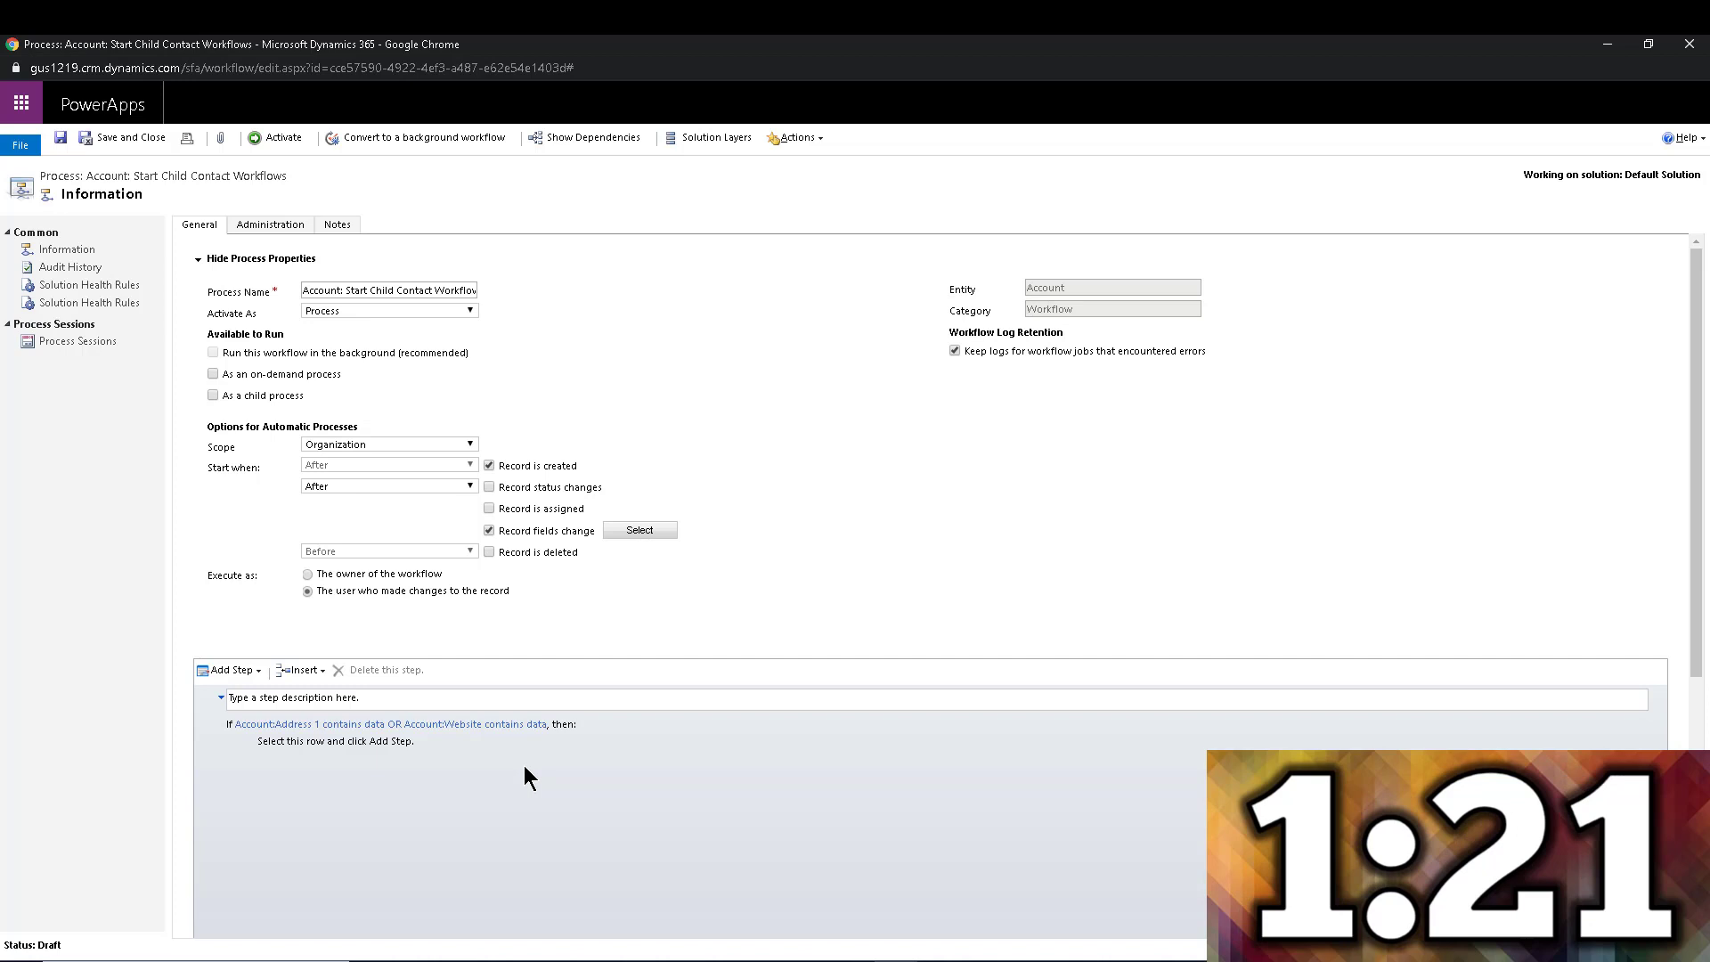
Step: Add a UWT: Bulk Operations Distribute Workflow step in the empty row under the Address 1 or Website condition
click(380, 742)
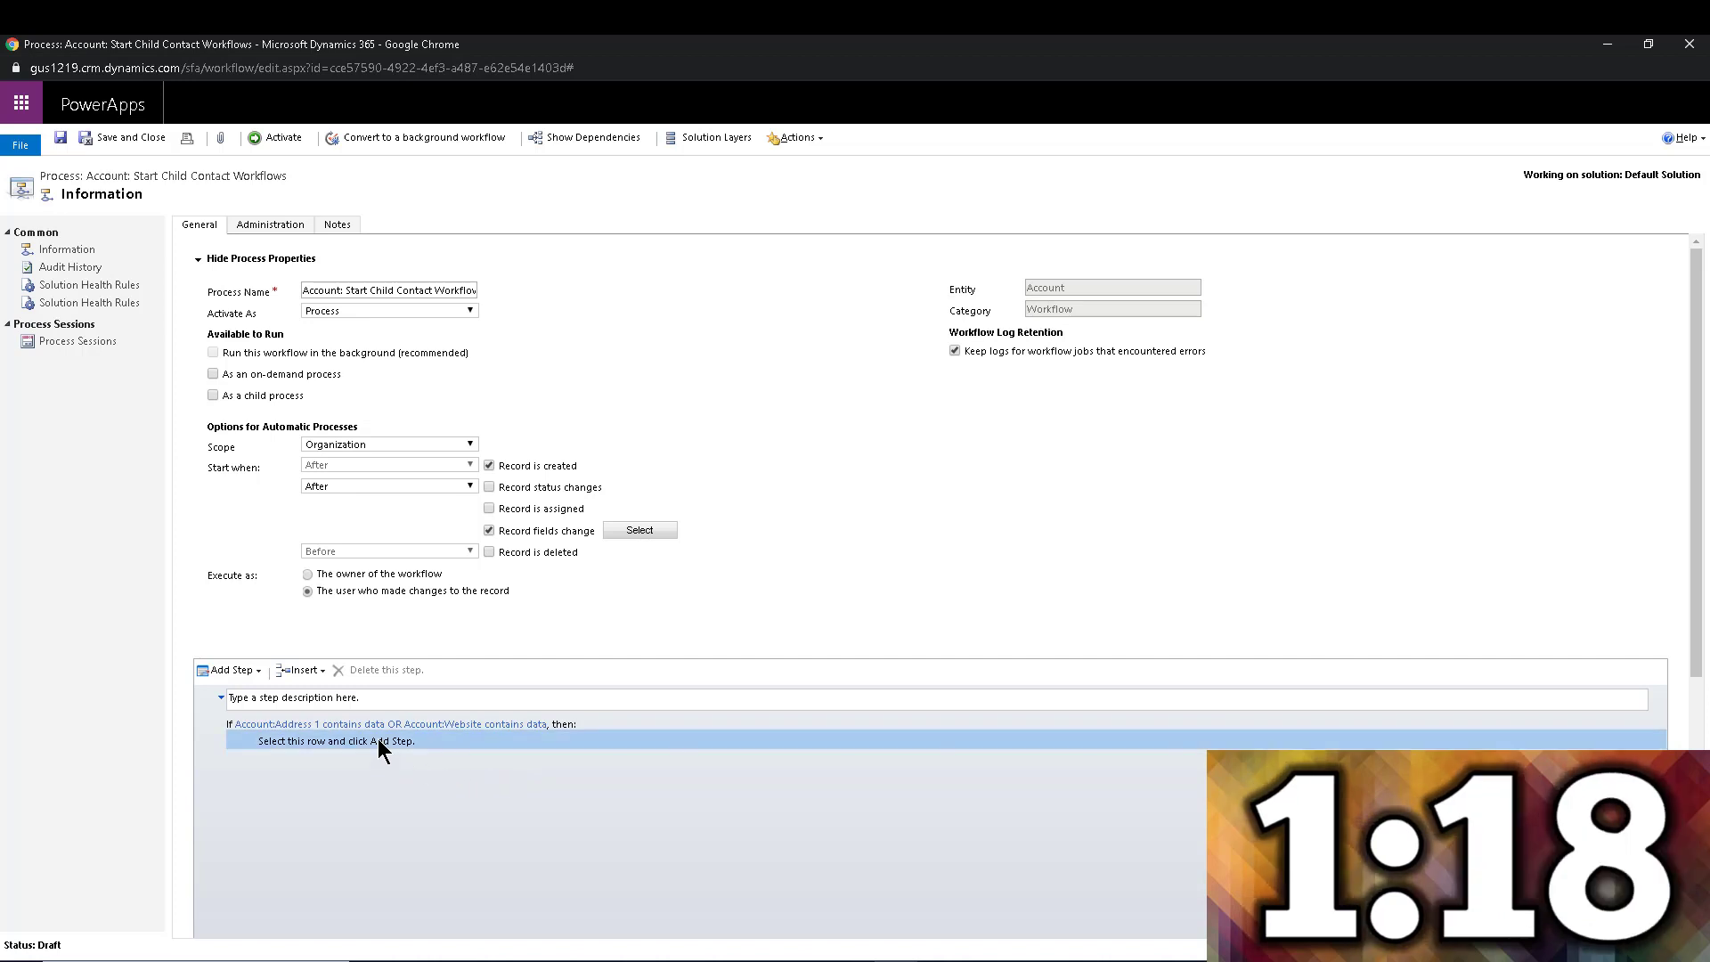
click(249, 671)
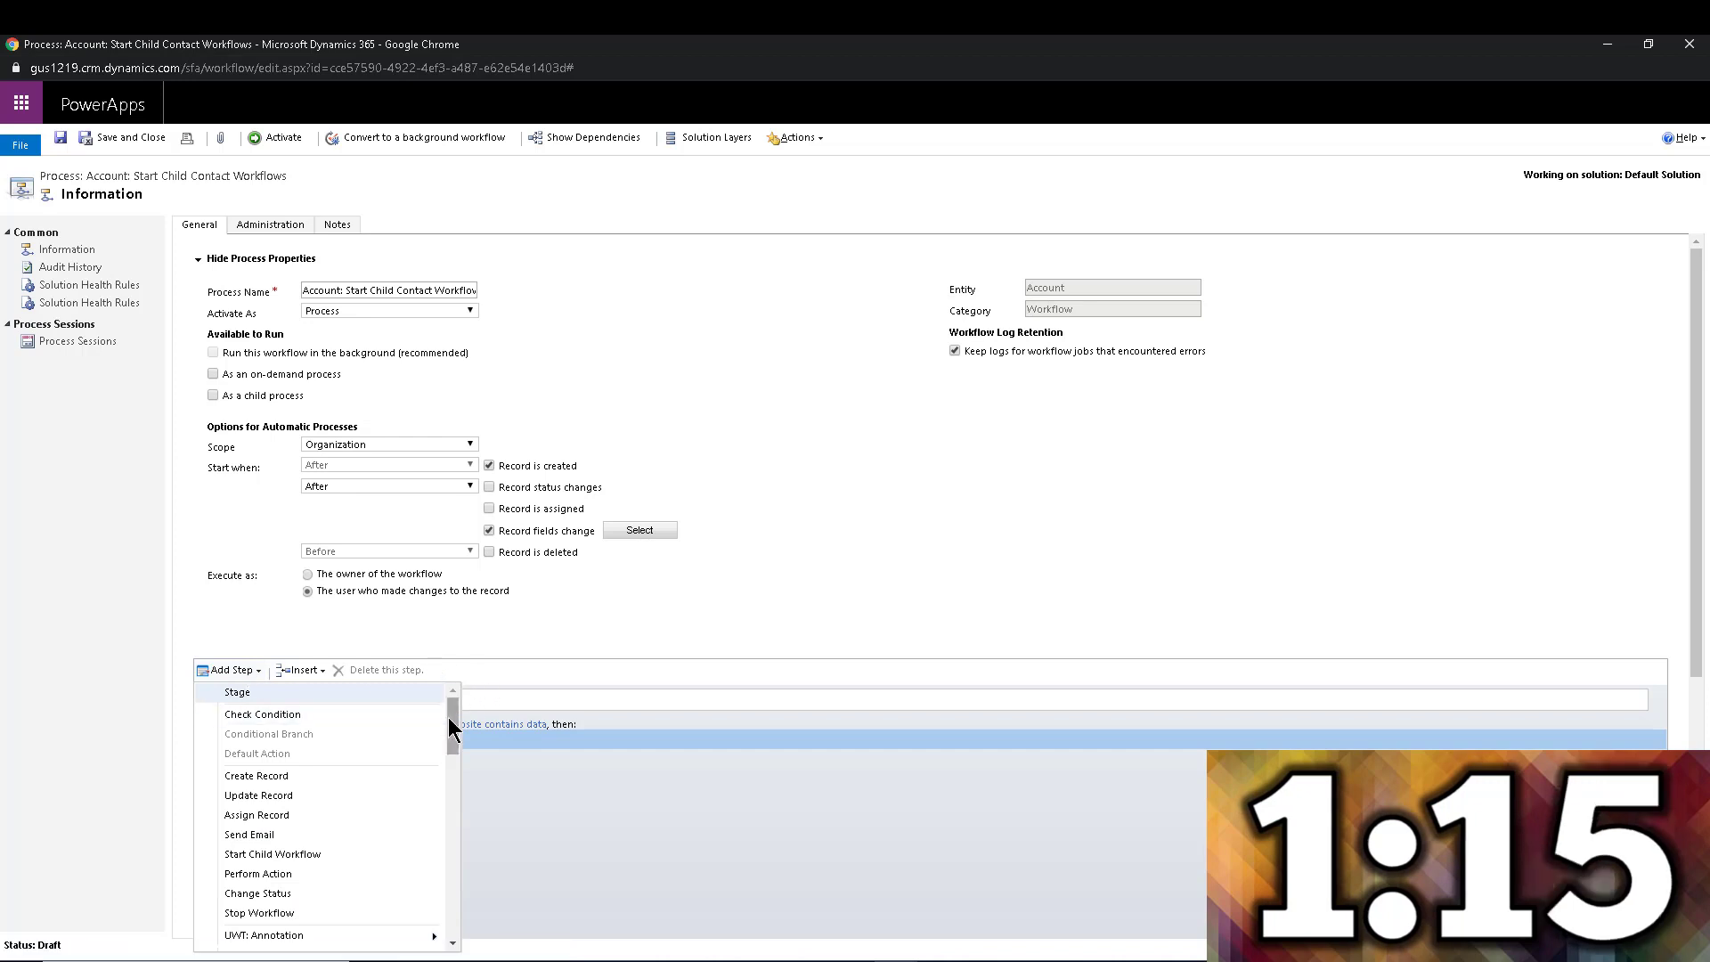
drag(452, 726, 452, 729)
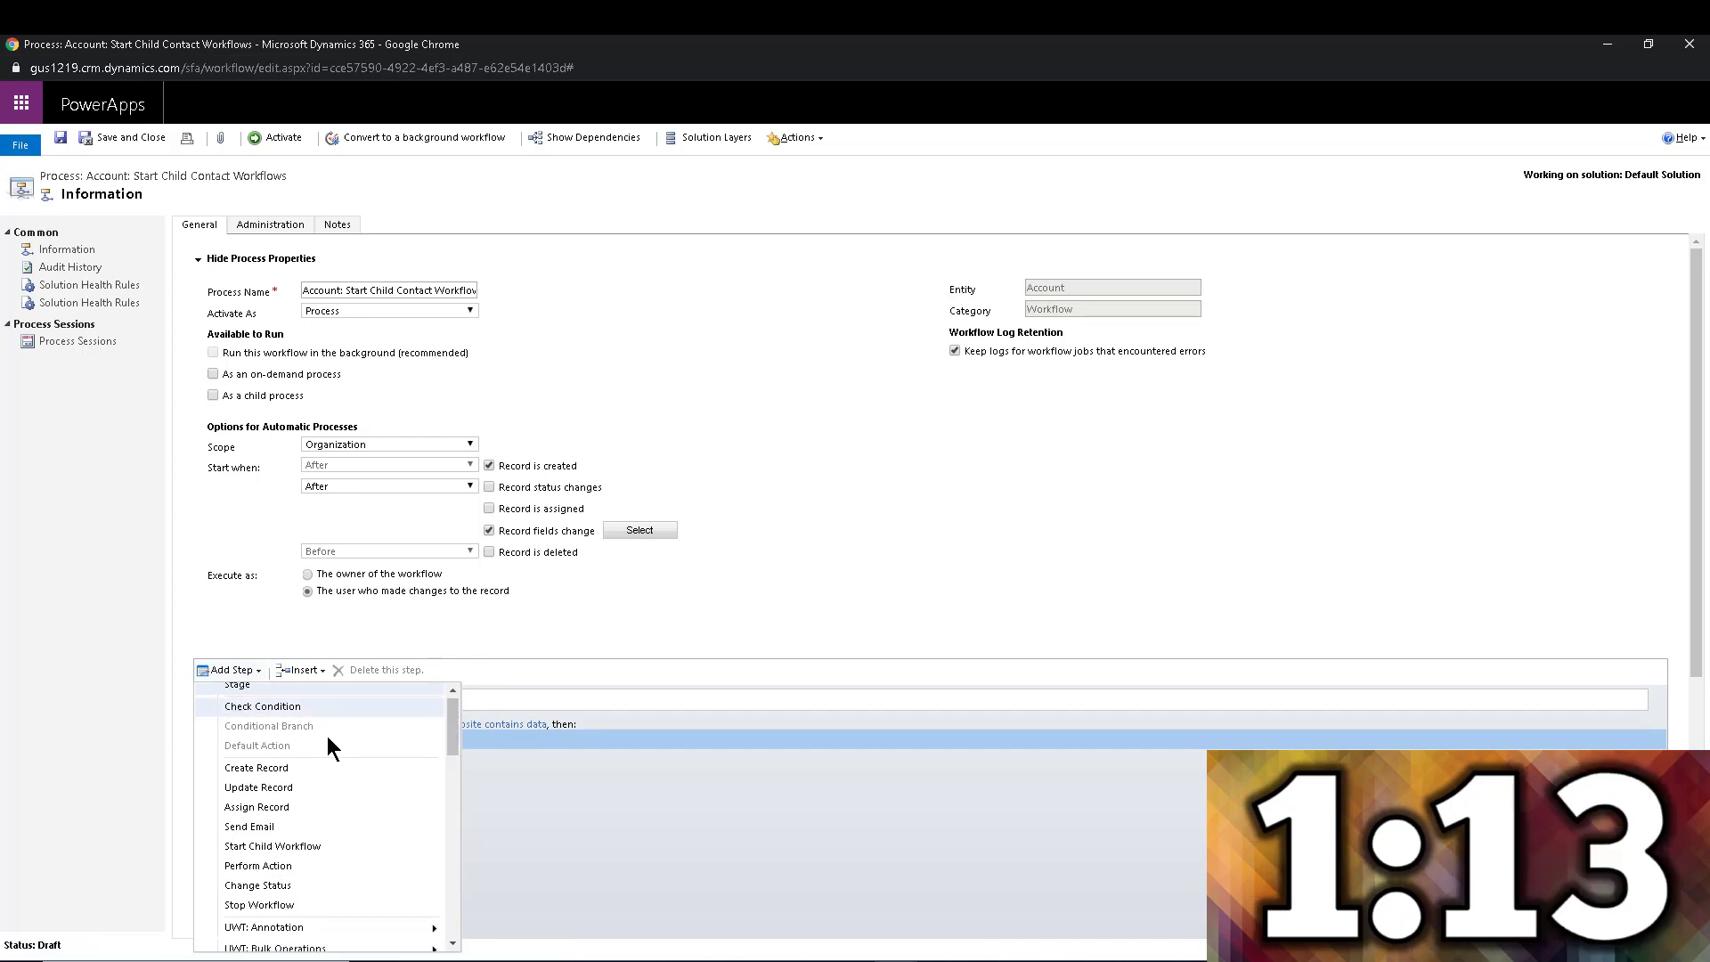
drag(454, 733, 452, 761)
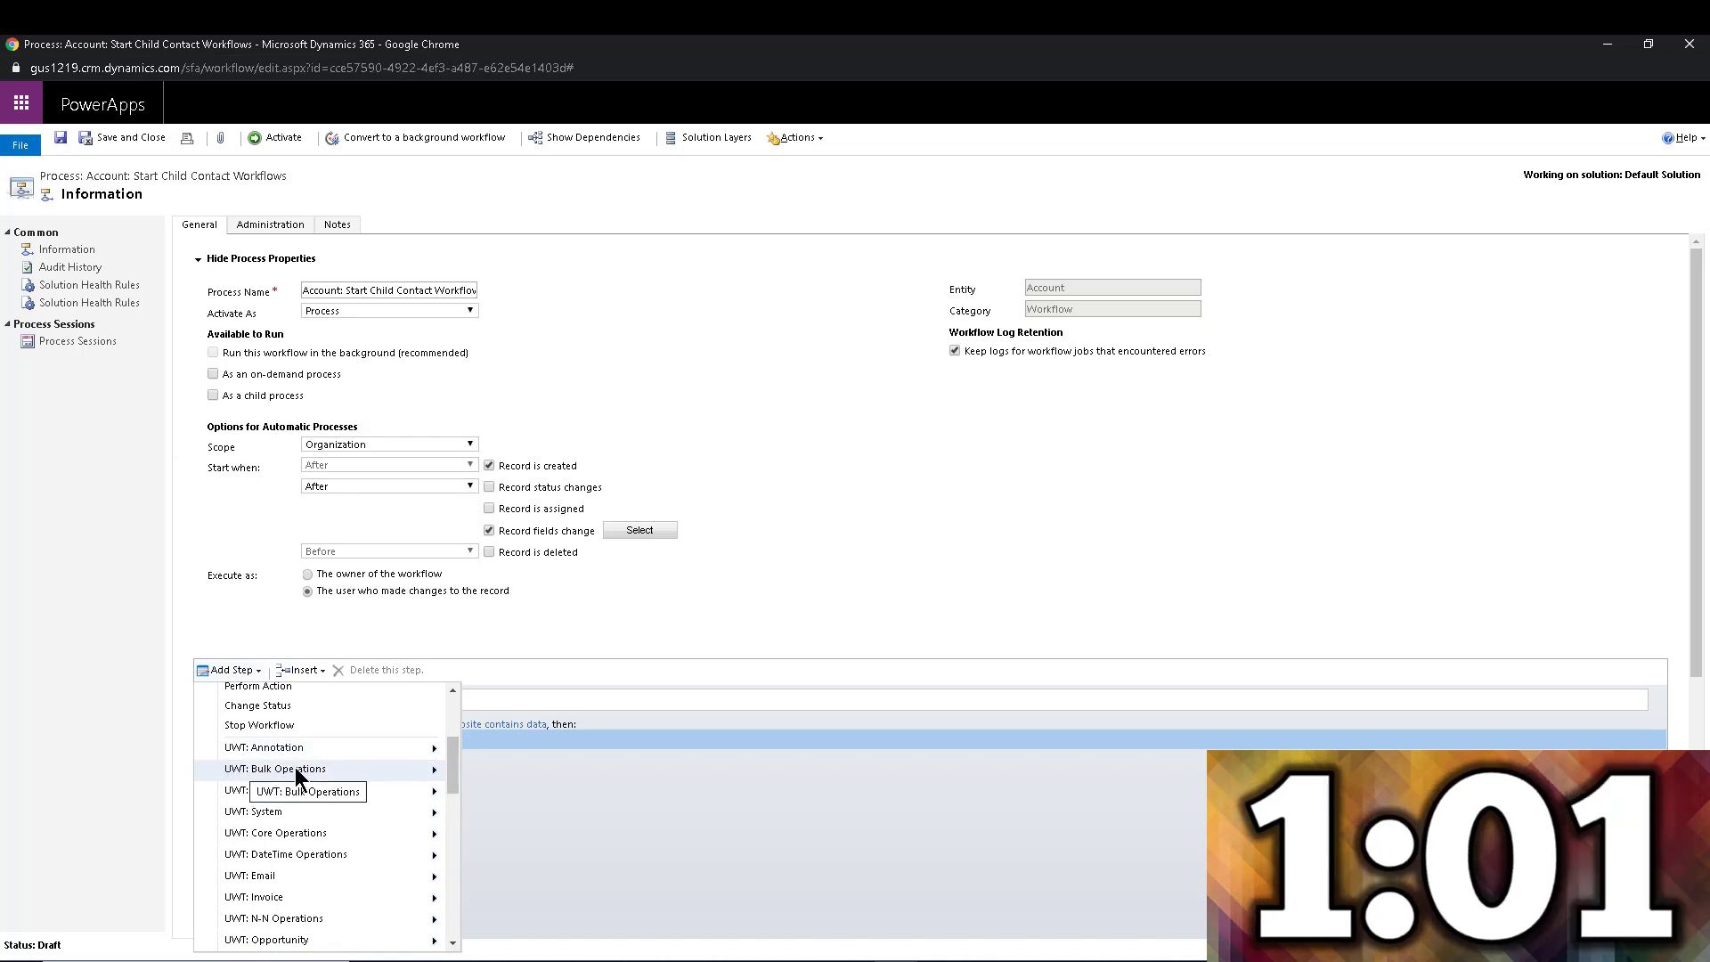
mouse_move(363, 767)
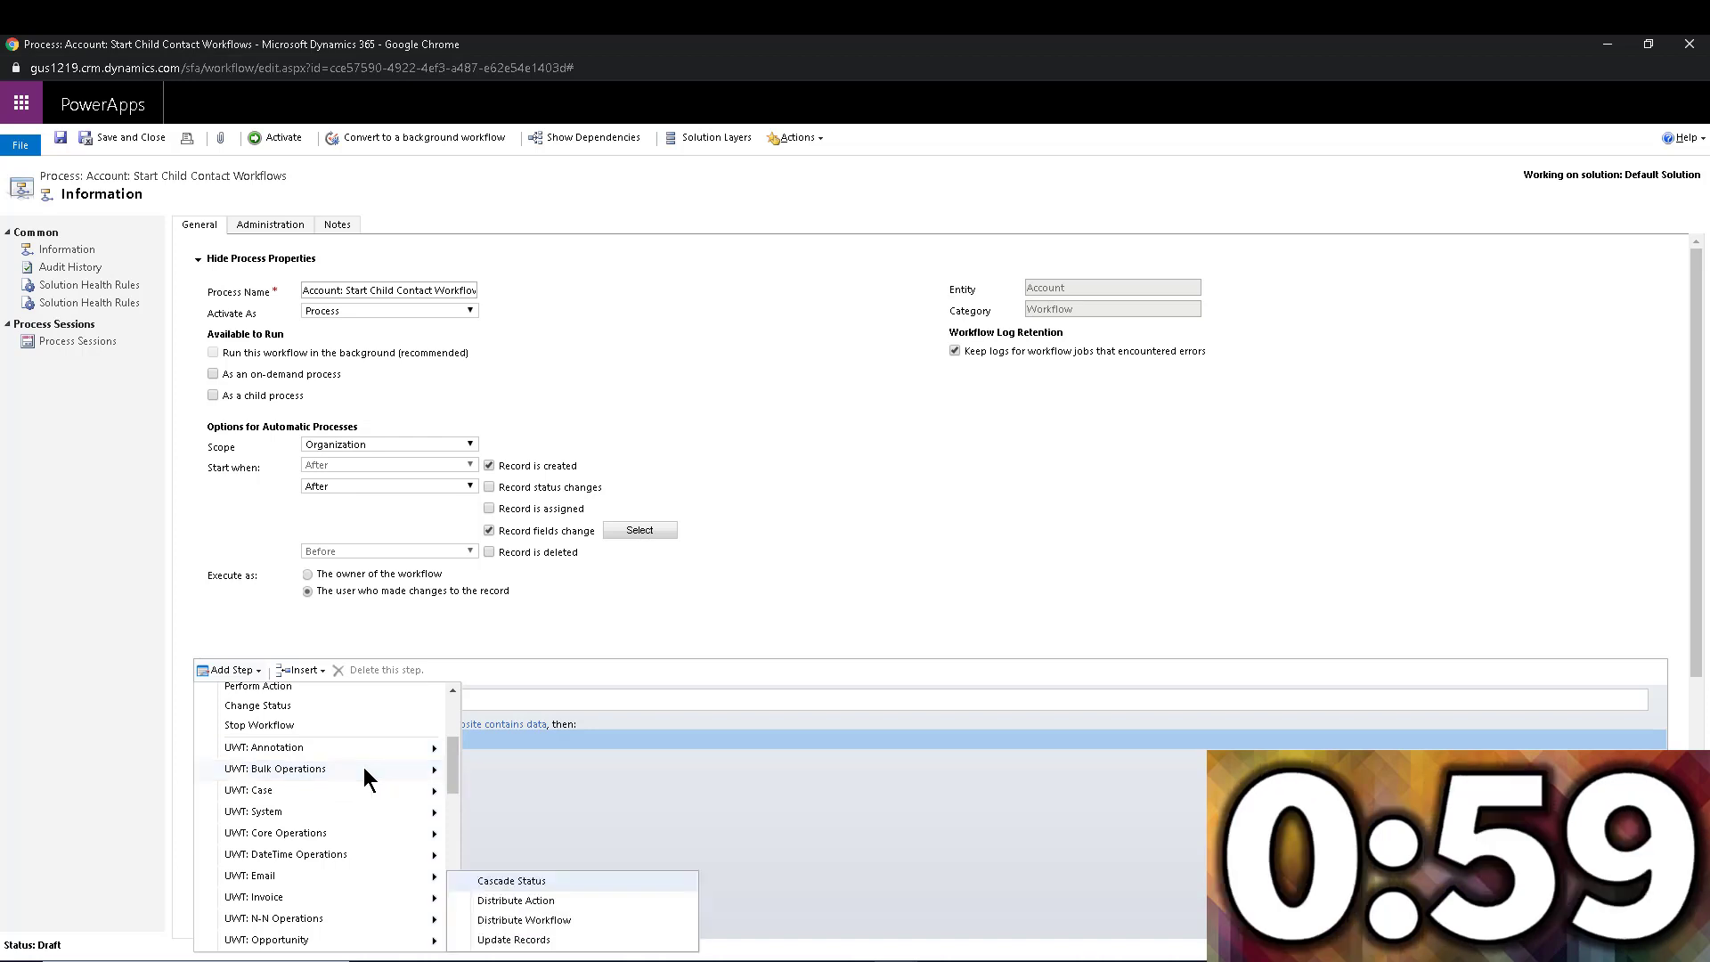
click(559, 926)
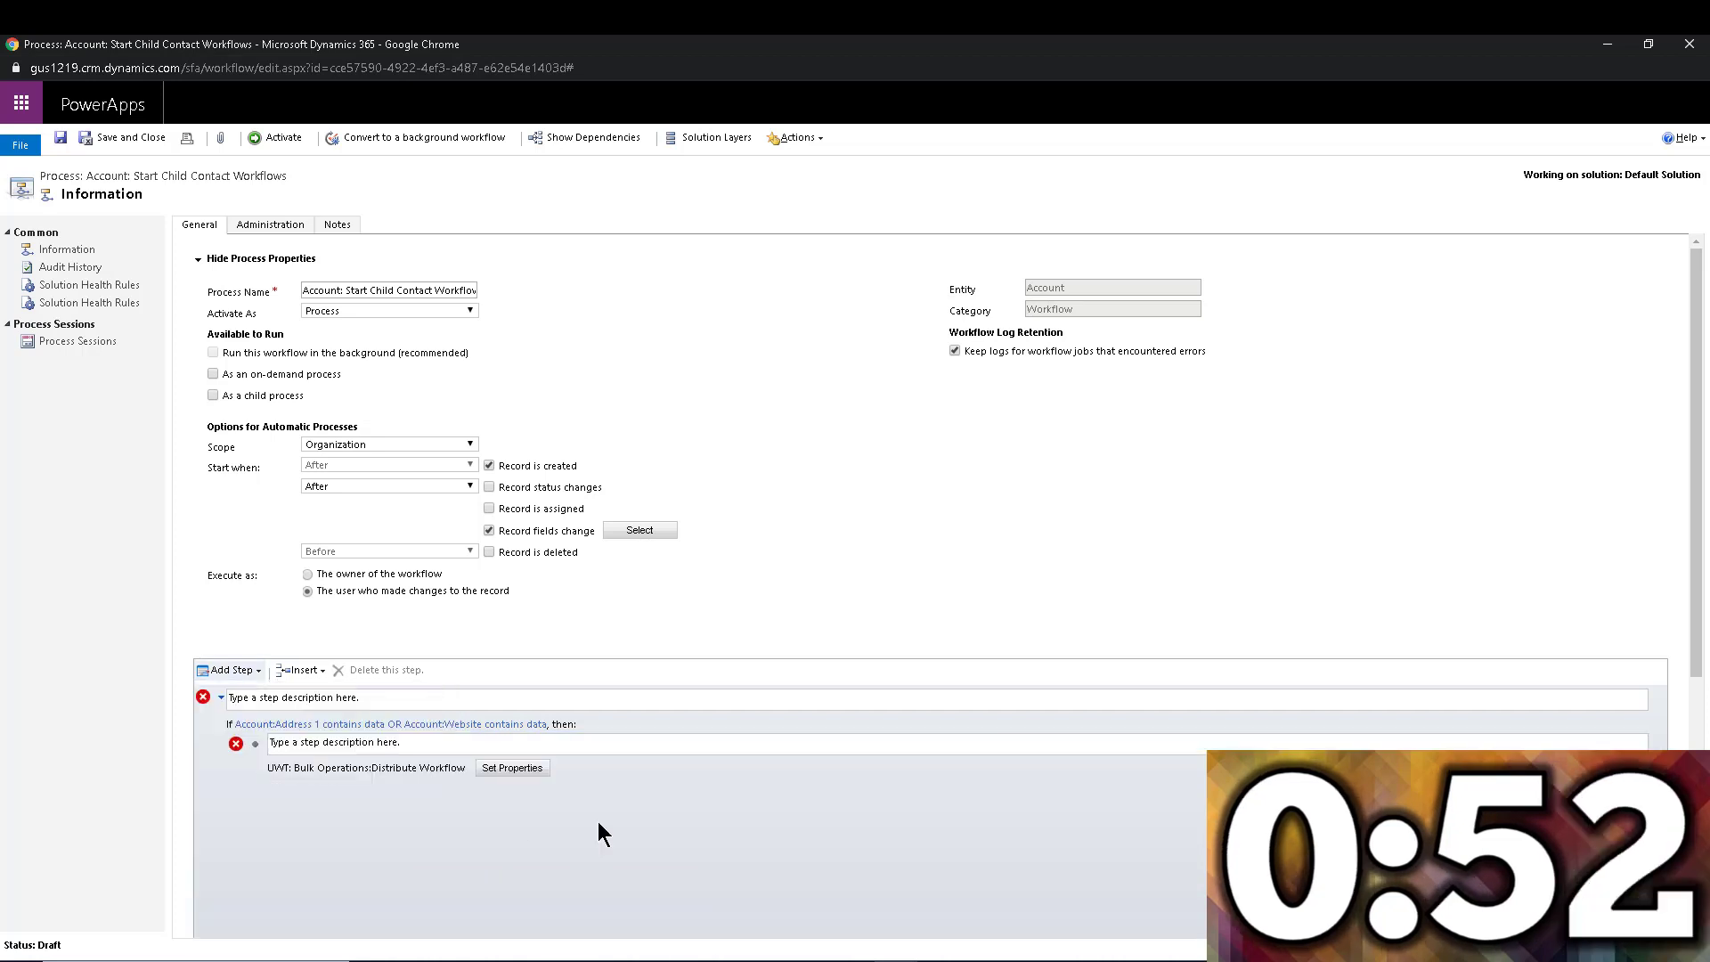
Step: Set Continue After First Error to True and Distributed Workflow to Contact: Update Fields from Account
click(520, 771)
click(696, 41)
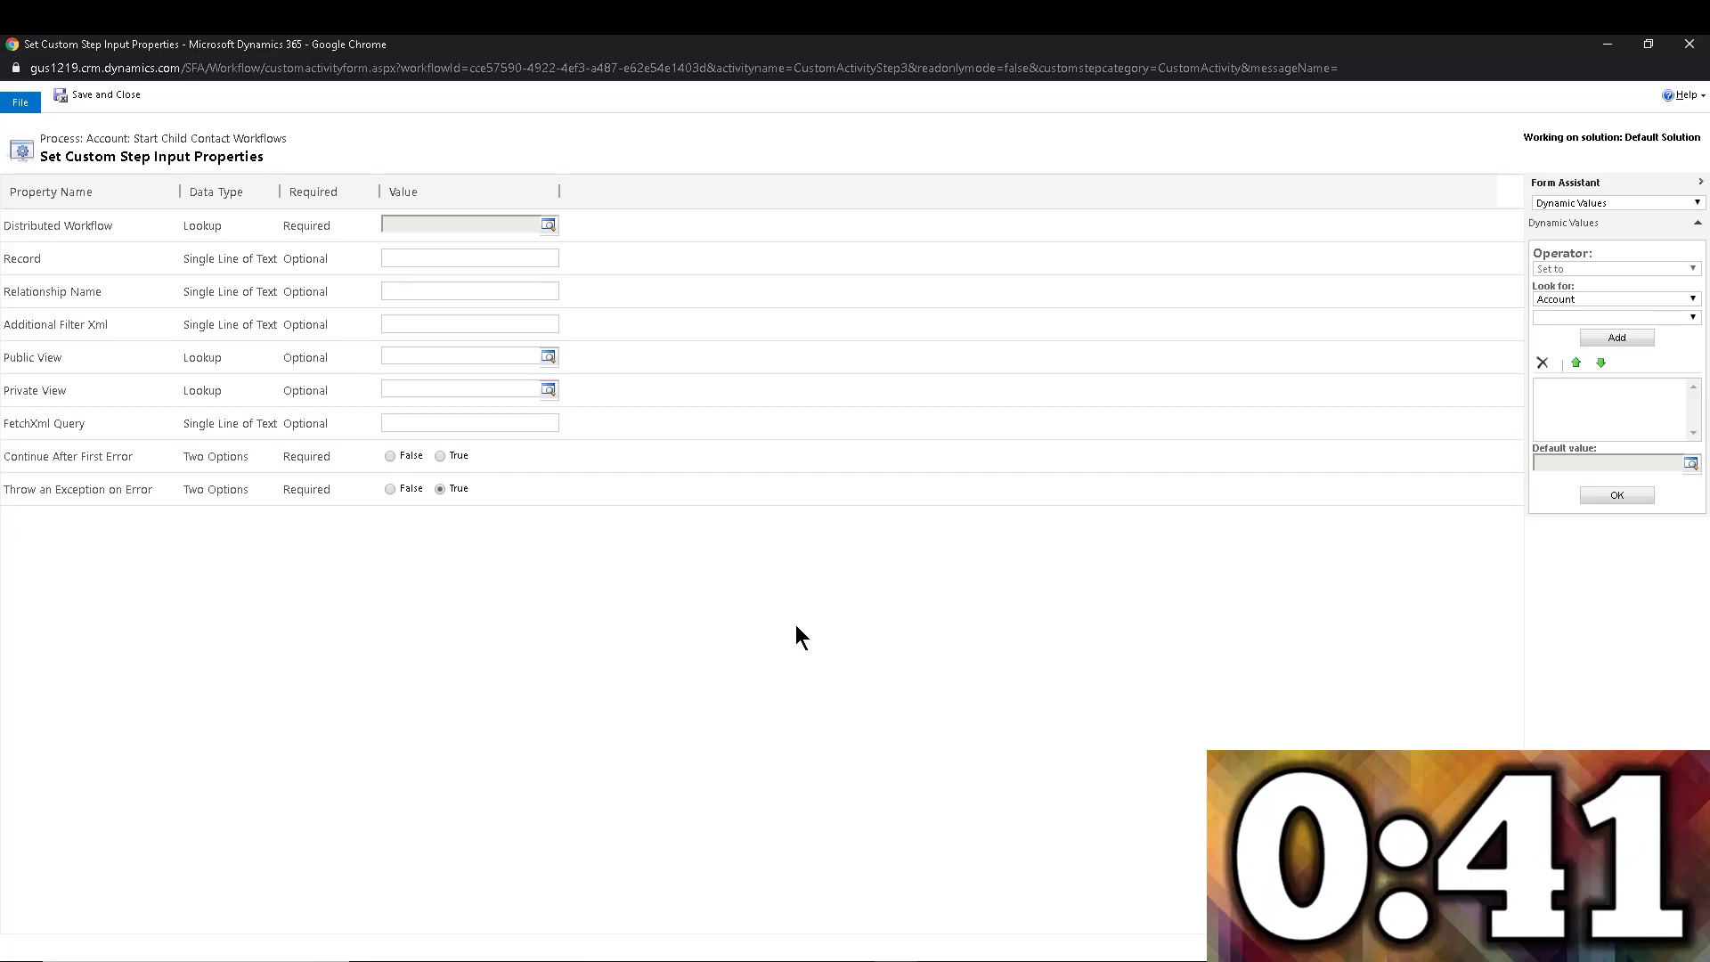
click(440, 456)
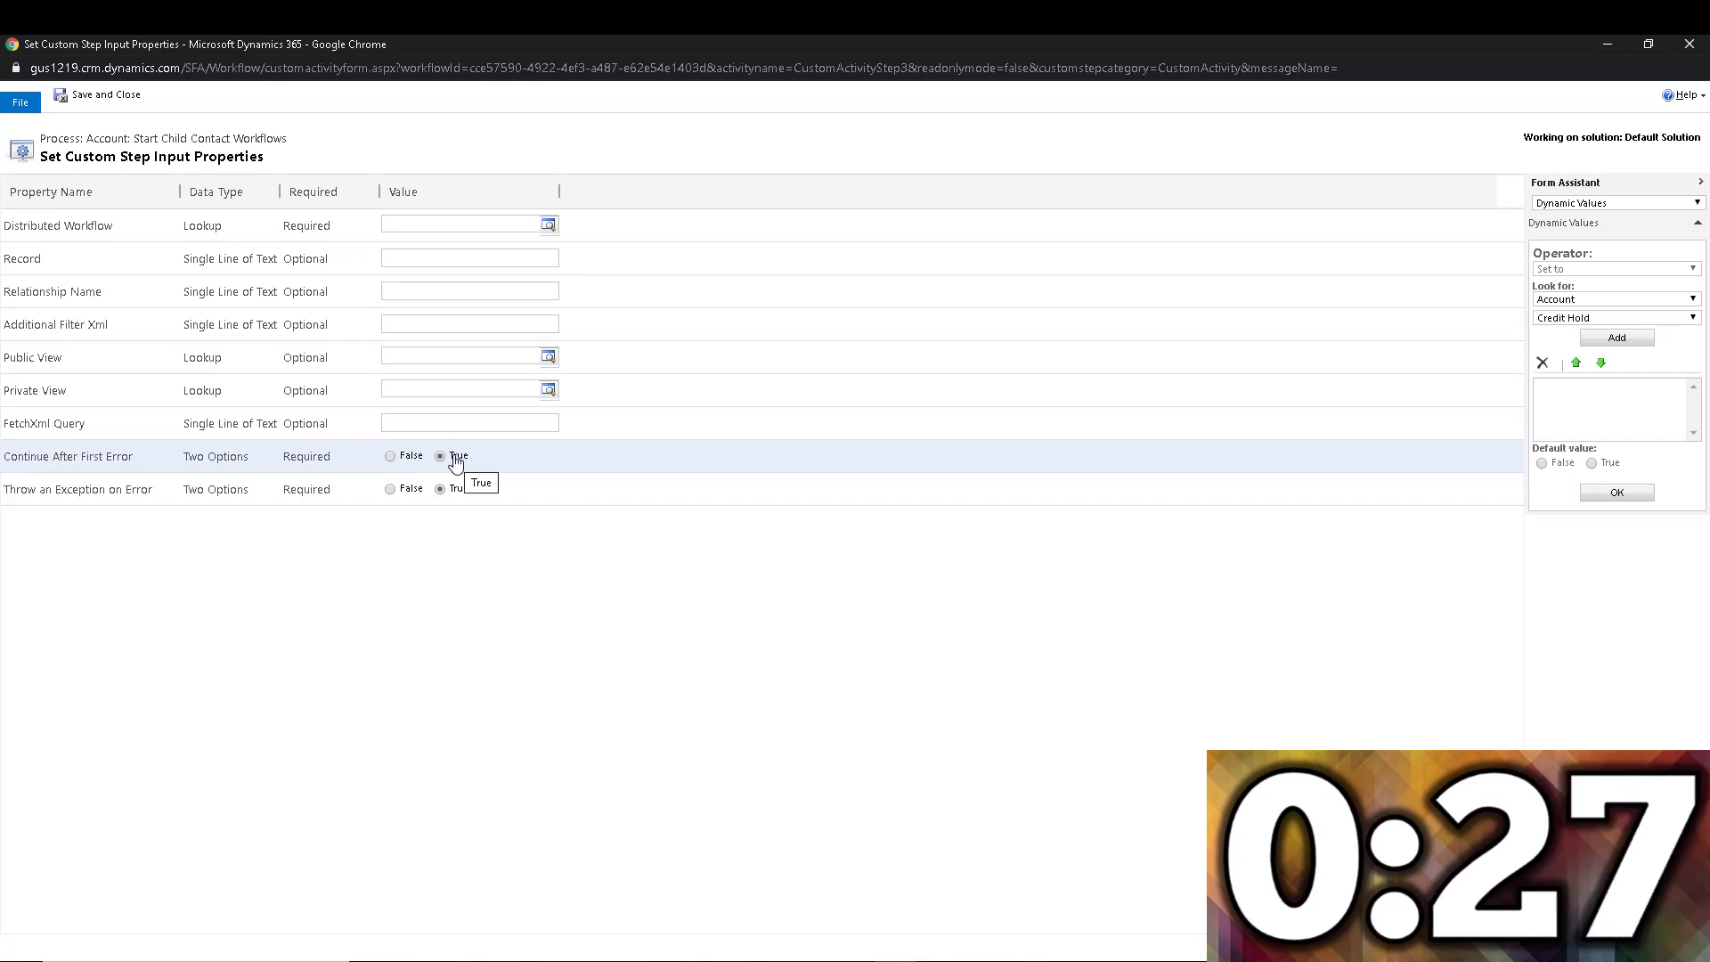
click(428, 228)
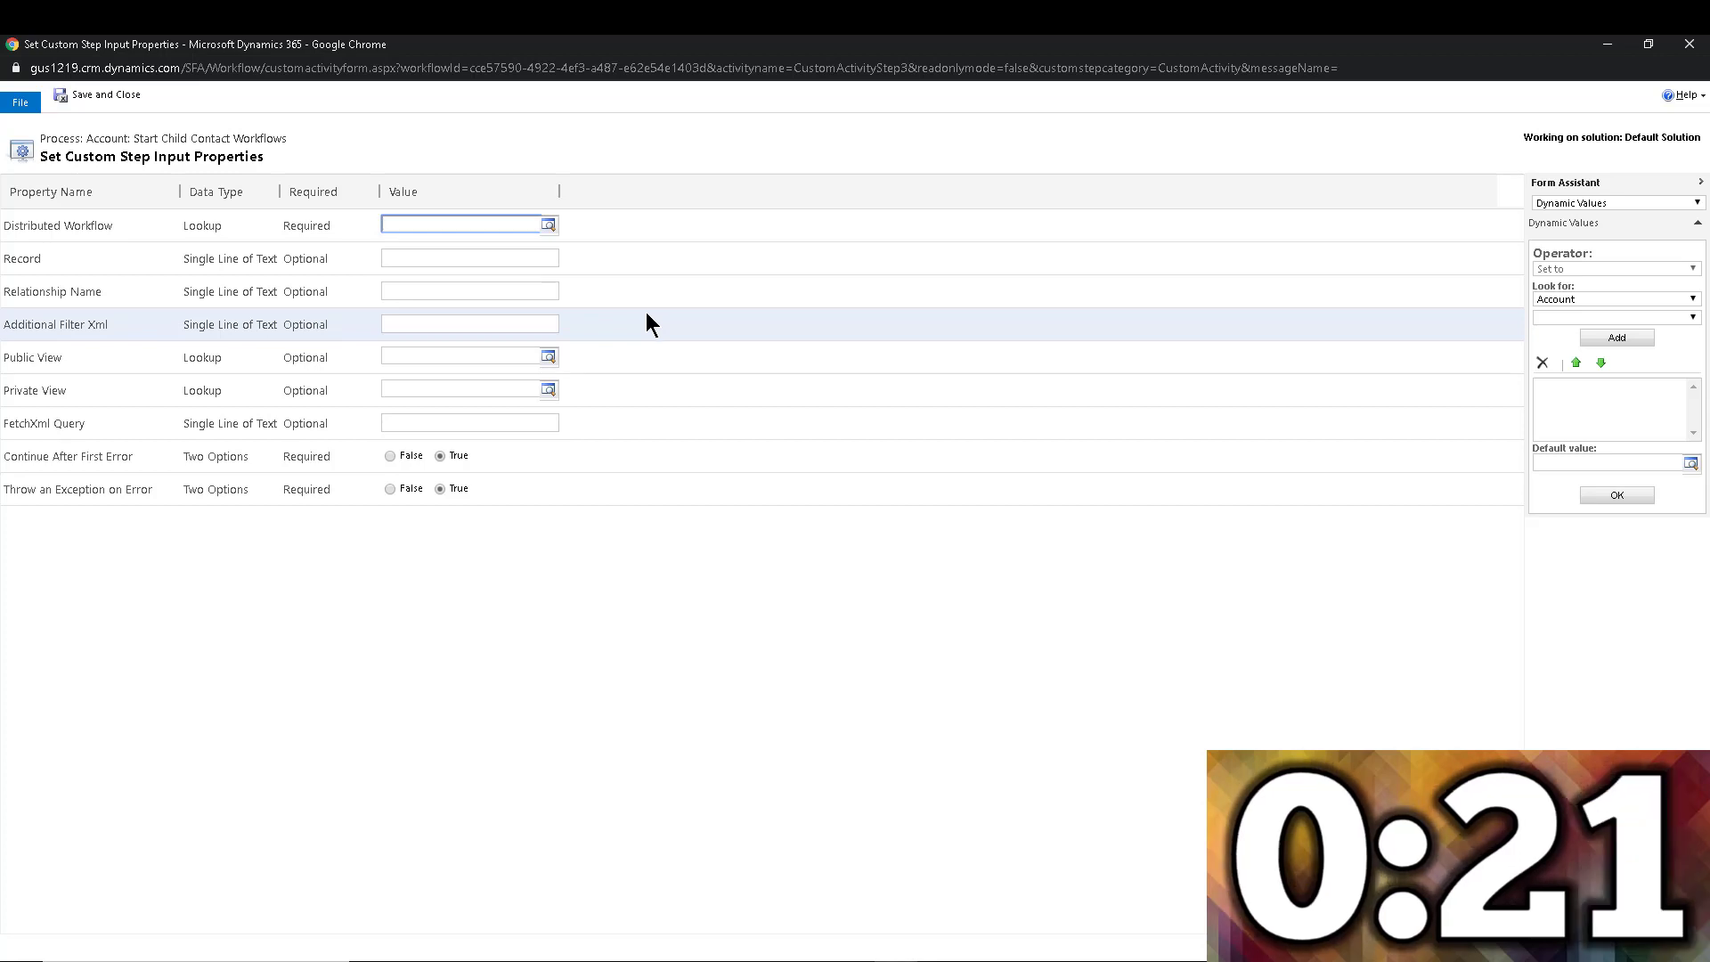
text(Cont)
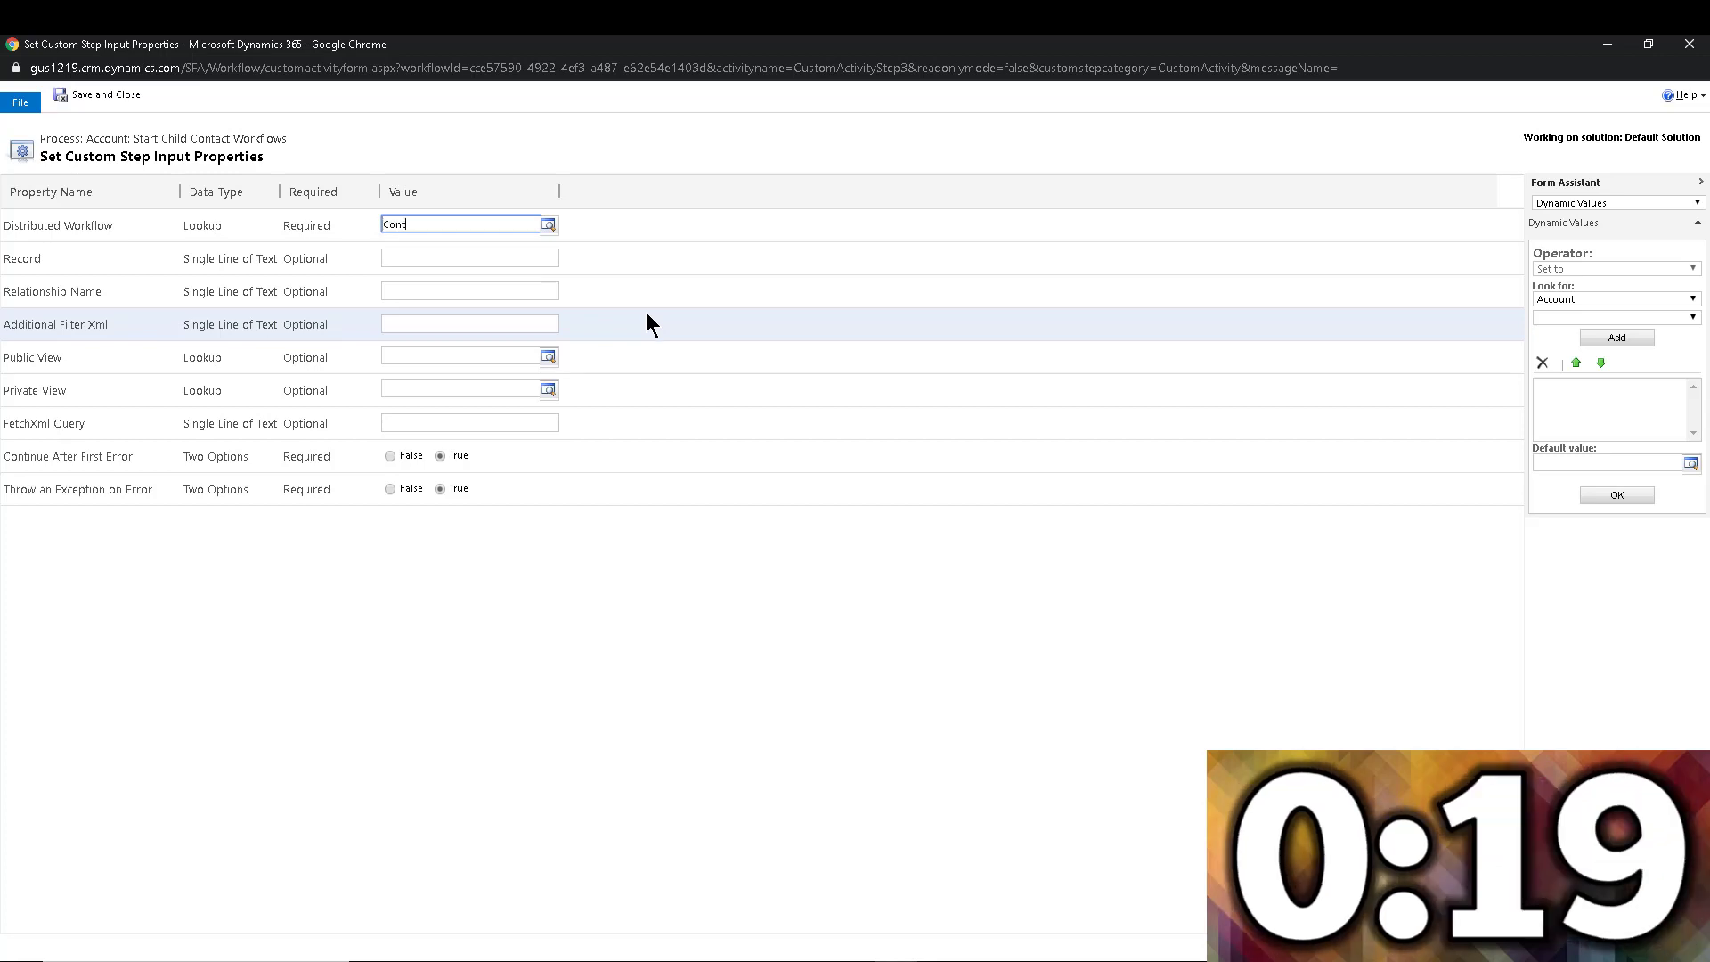
text(act)
key(Tab)
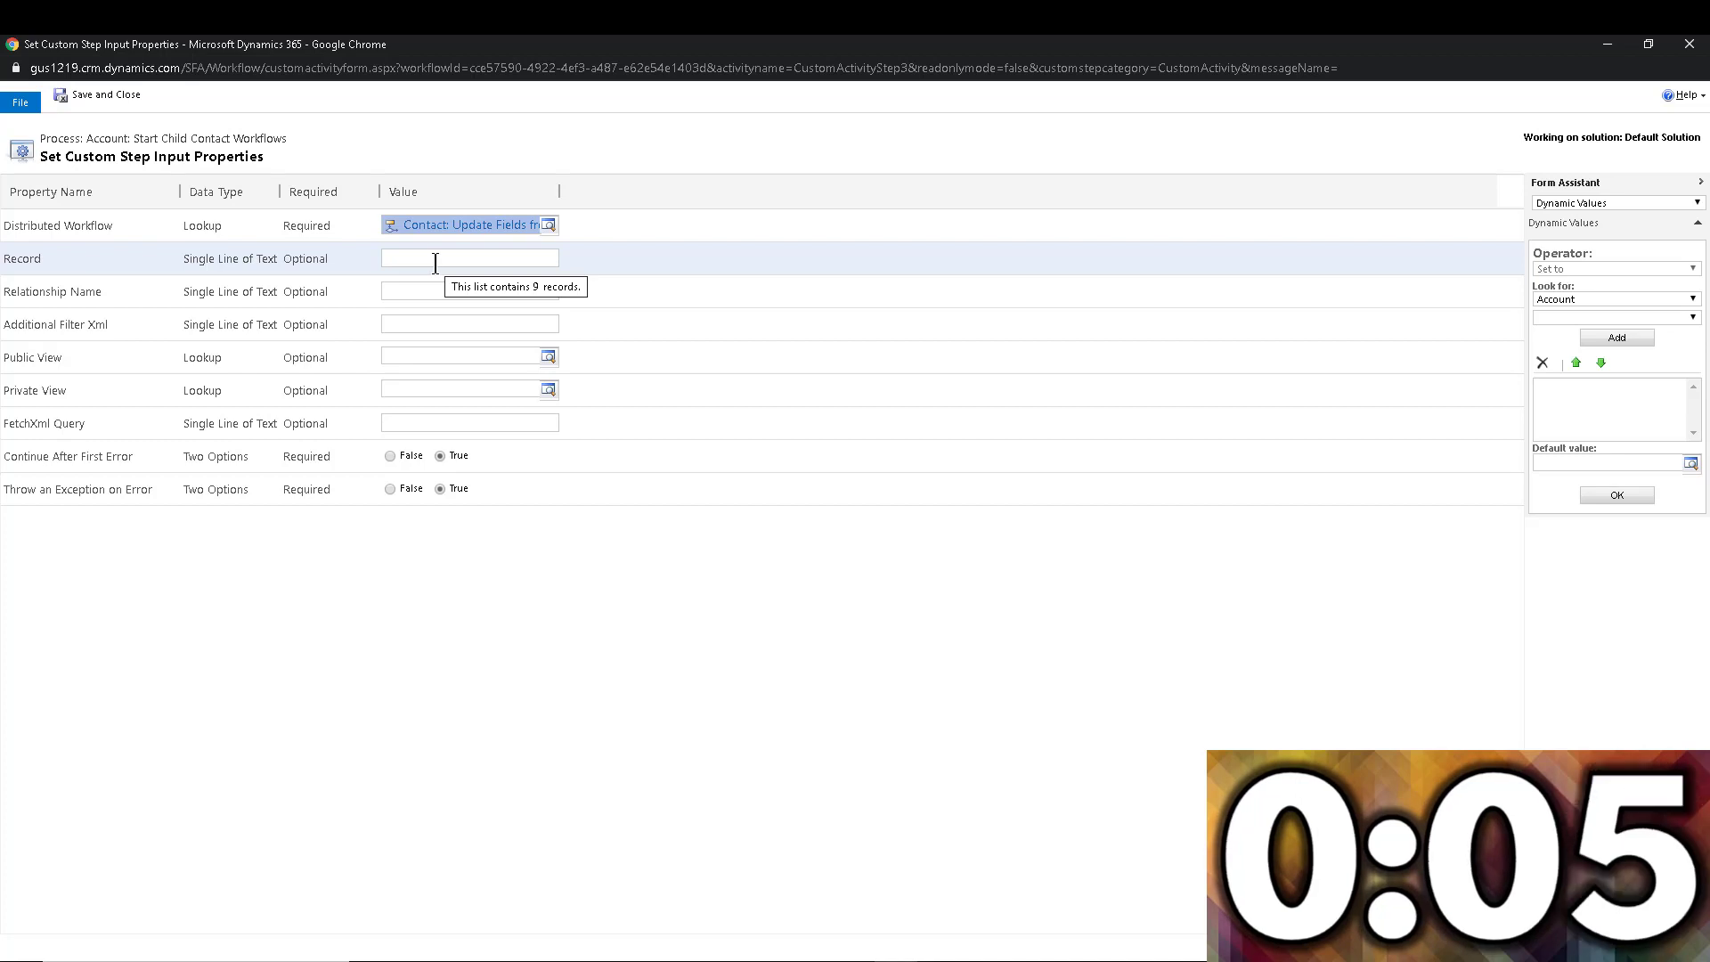
Step: Fill the Record input with the account's Record URL (Dynamic) value
click(435, 260)
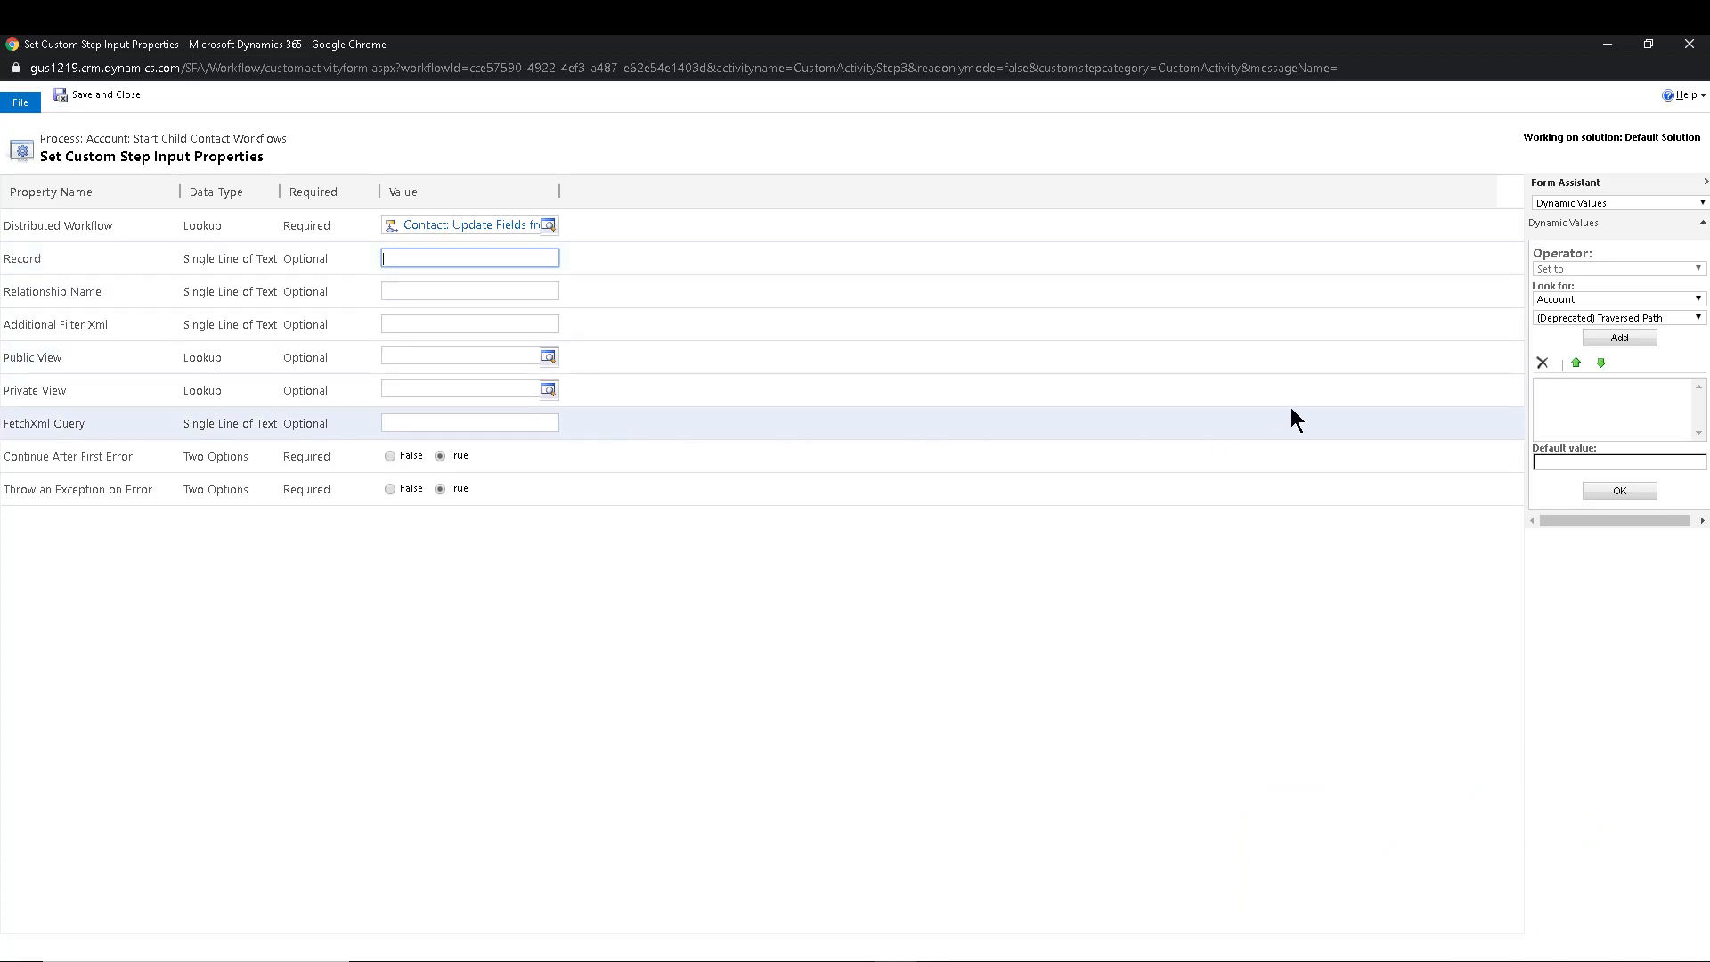
click(1550, 318)
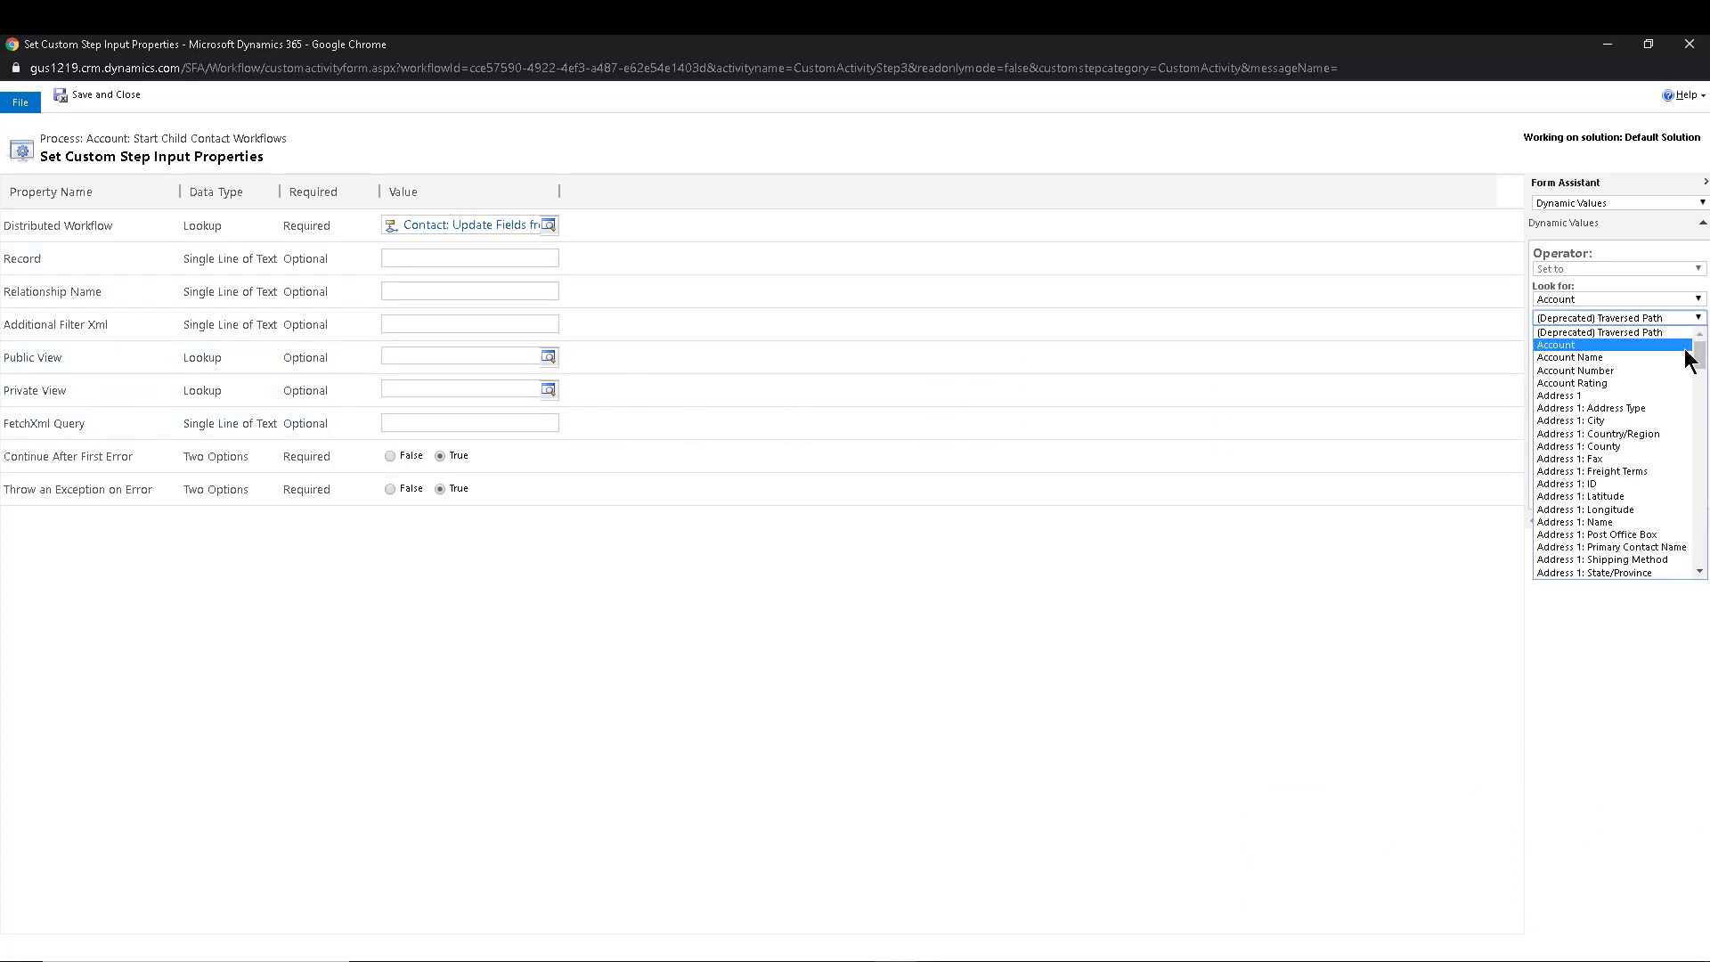
drag(1699, 342, 1699, 535)
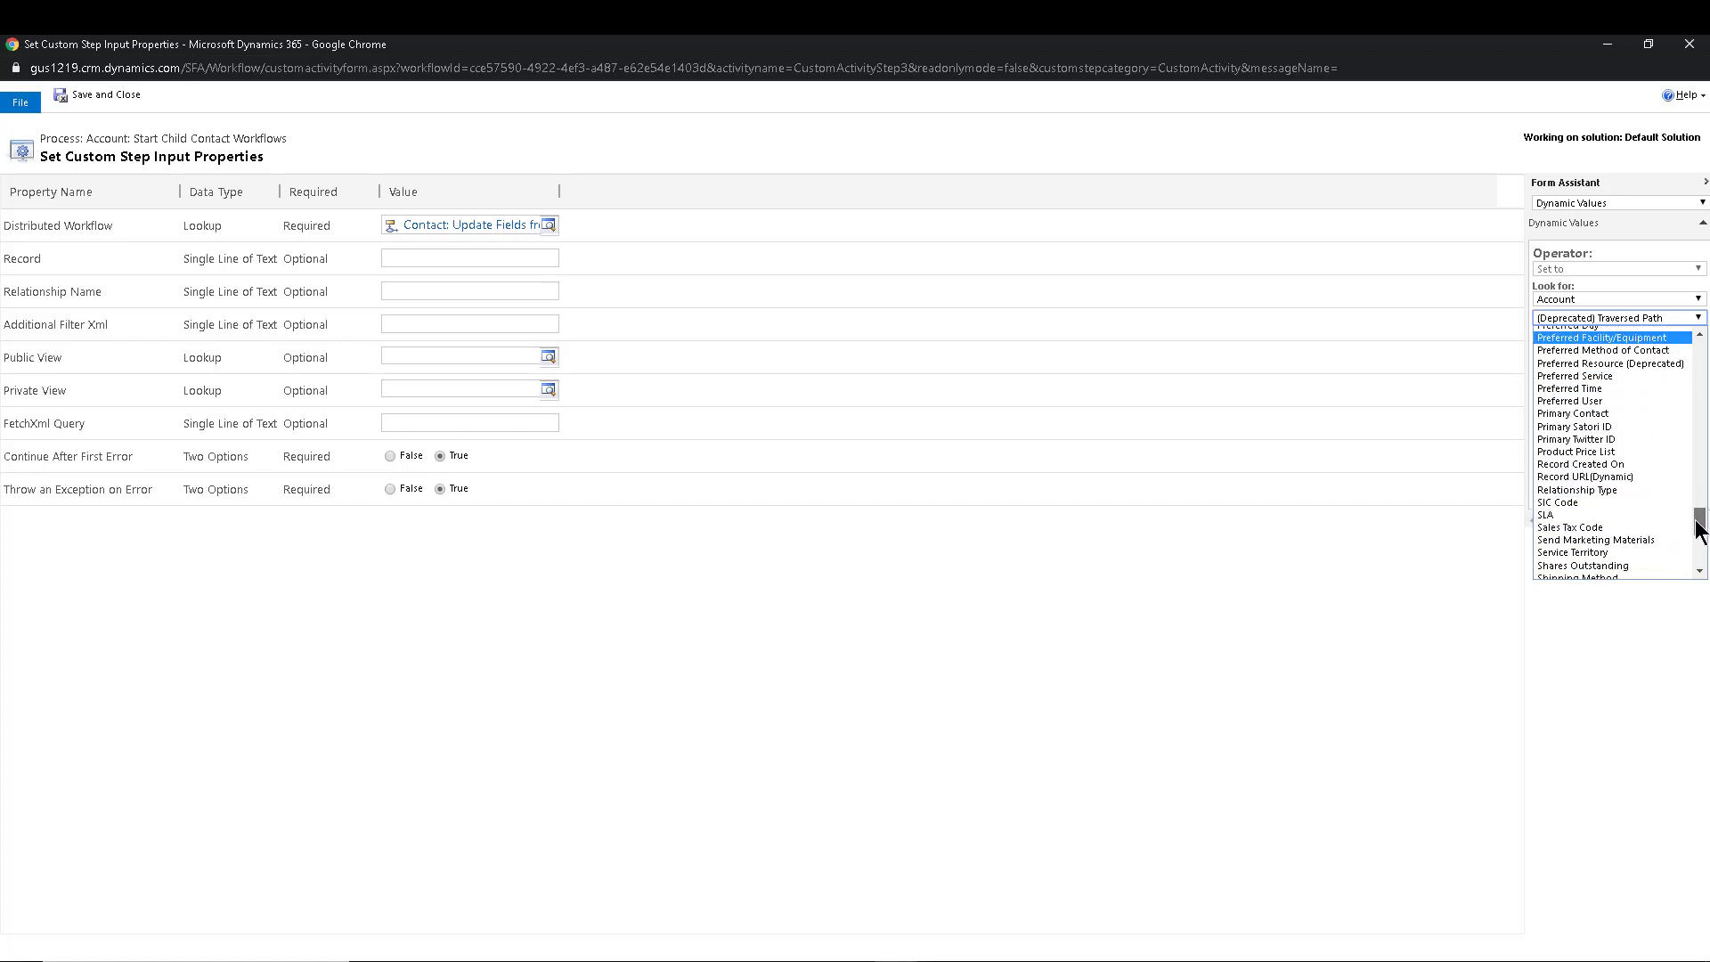
click(1598, 478)
click(1610, 343)
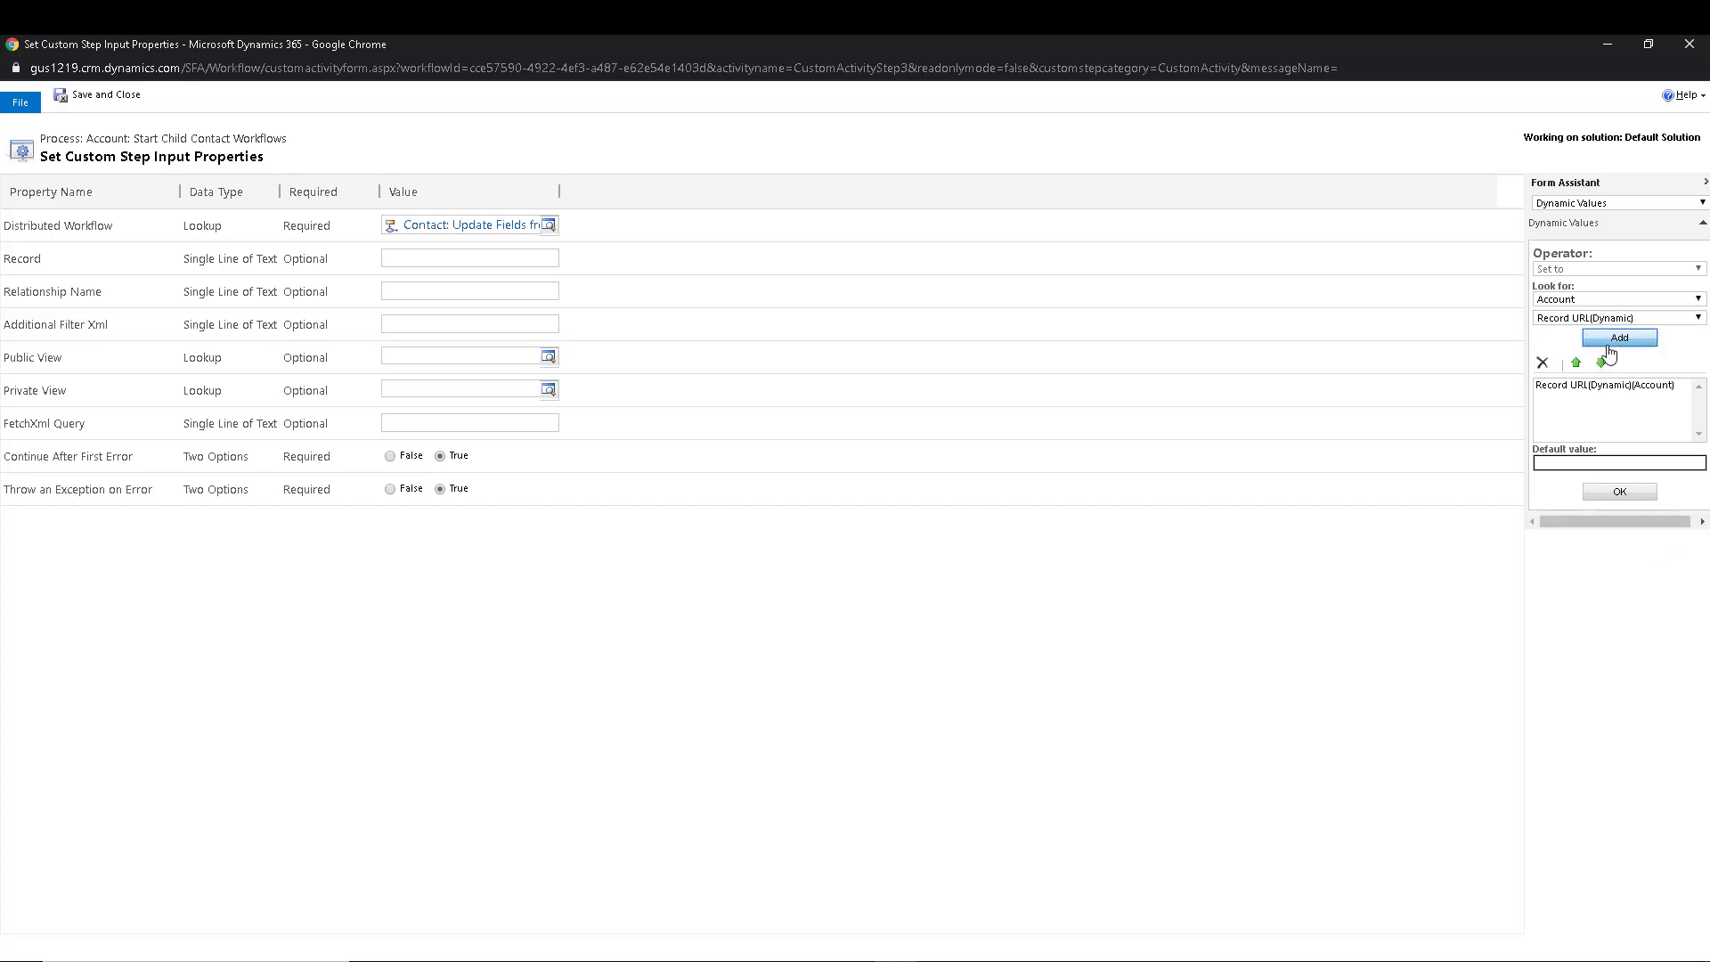
click(1621, 491)
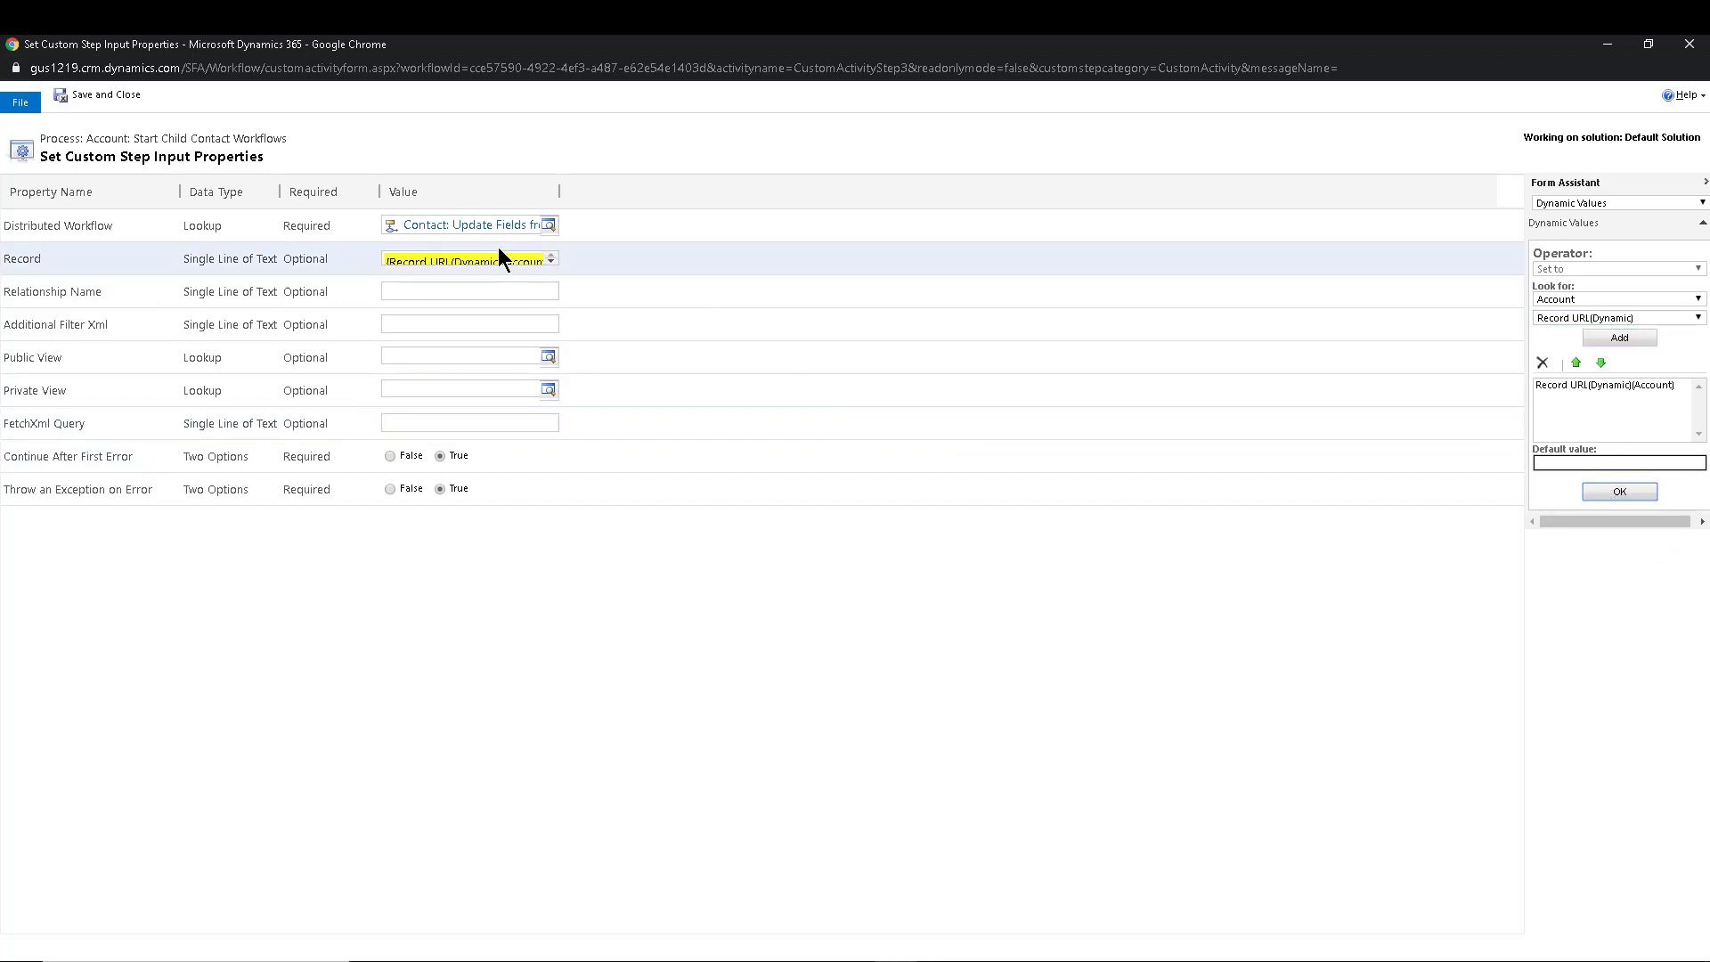
Step: Select the Relationship Name field and bring up the Account to Contact relationship window
click(424, 289)
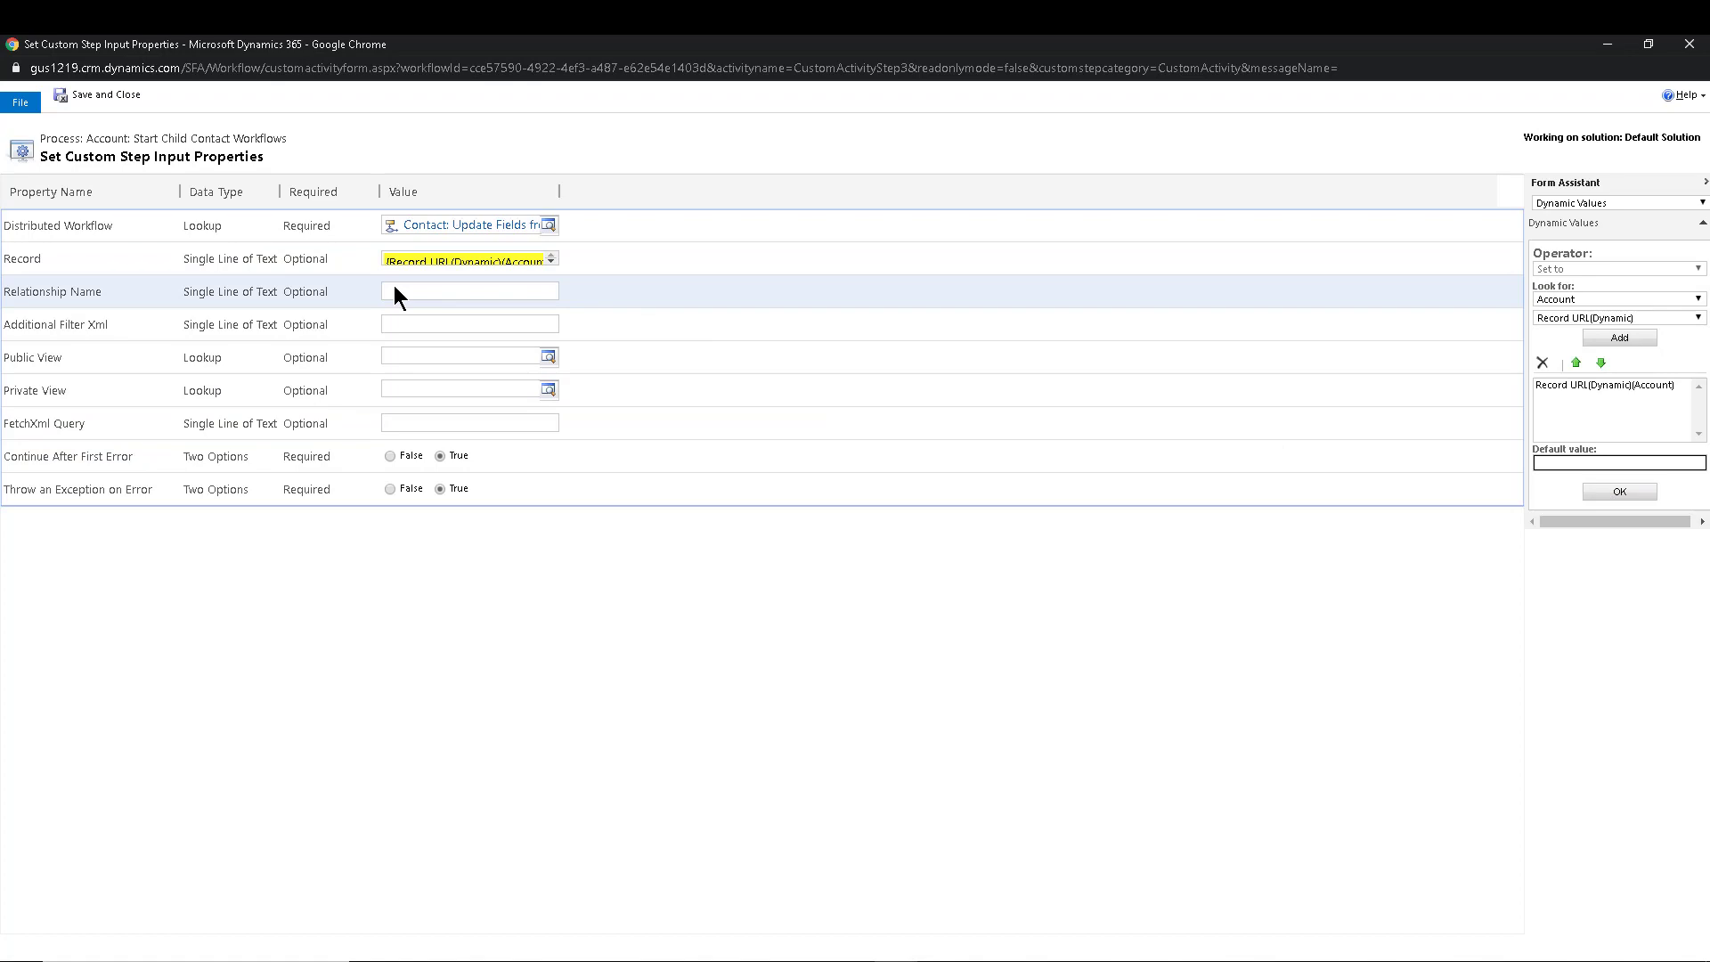
click(392, 289)
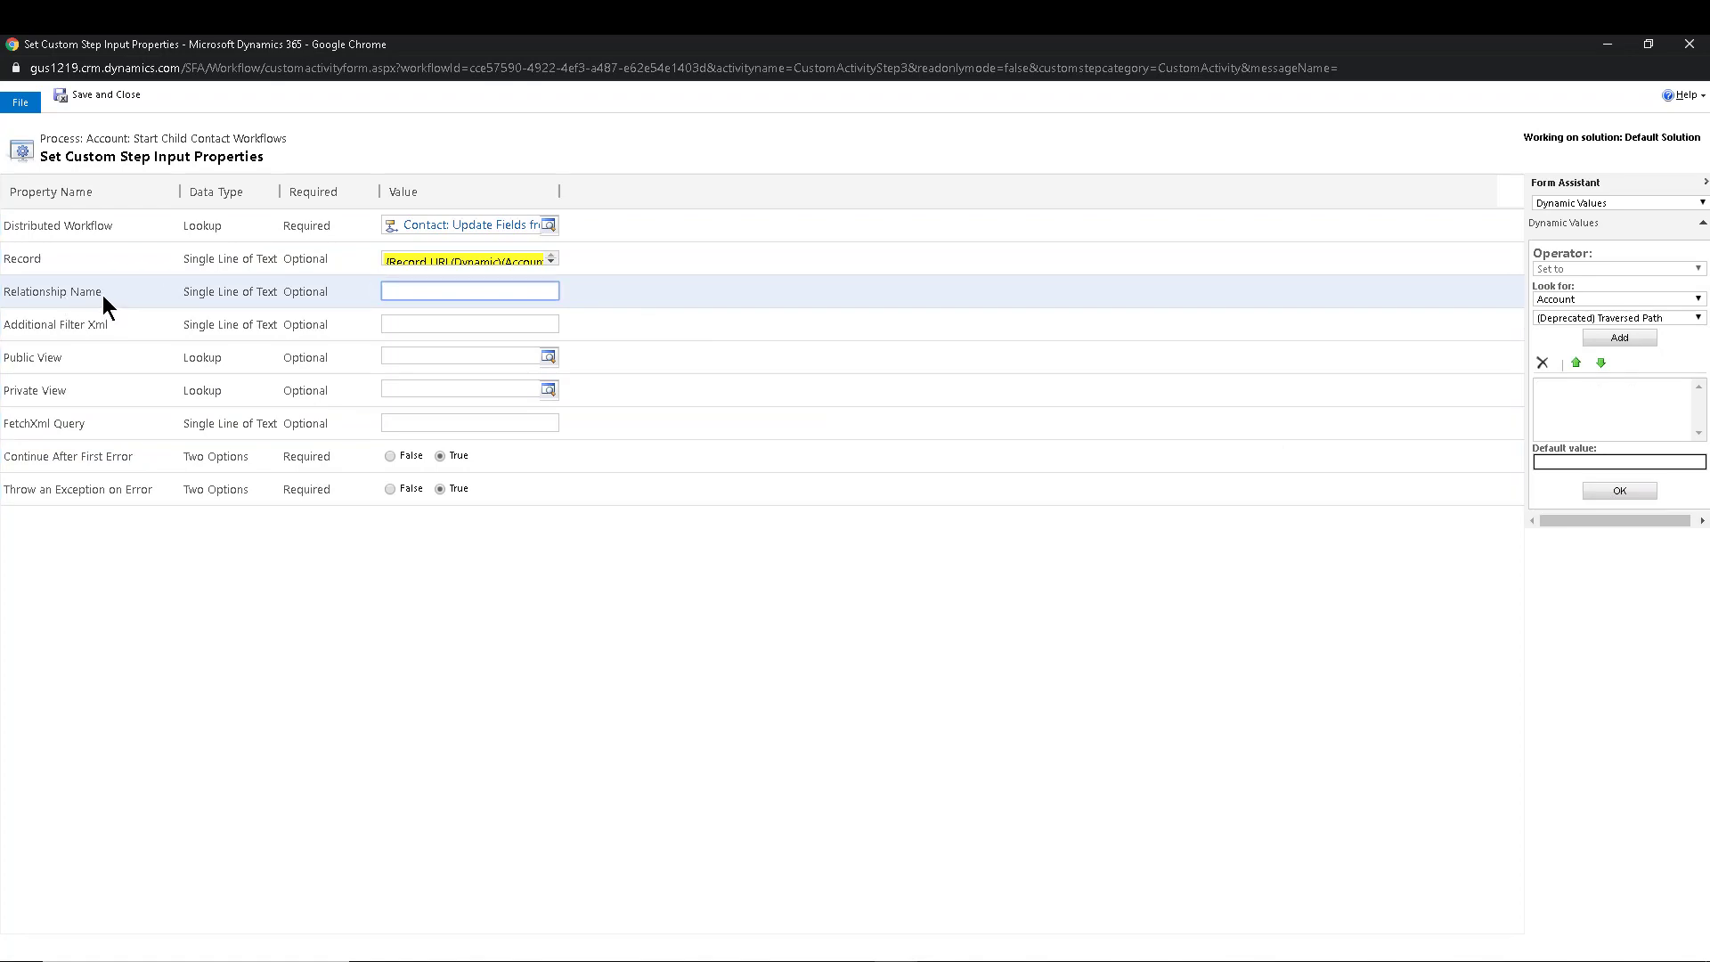
key(alt+Tab)
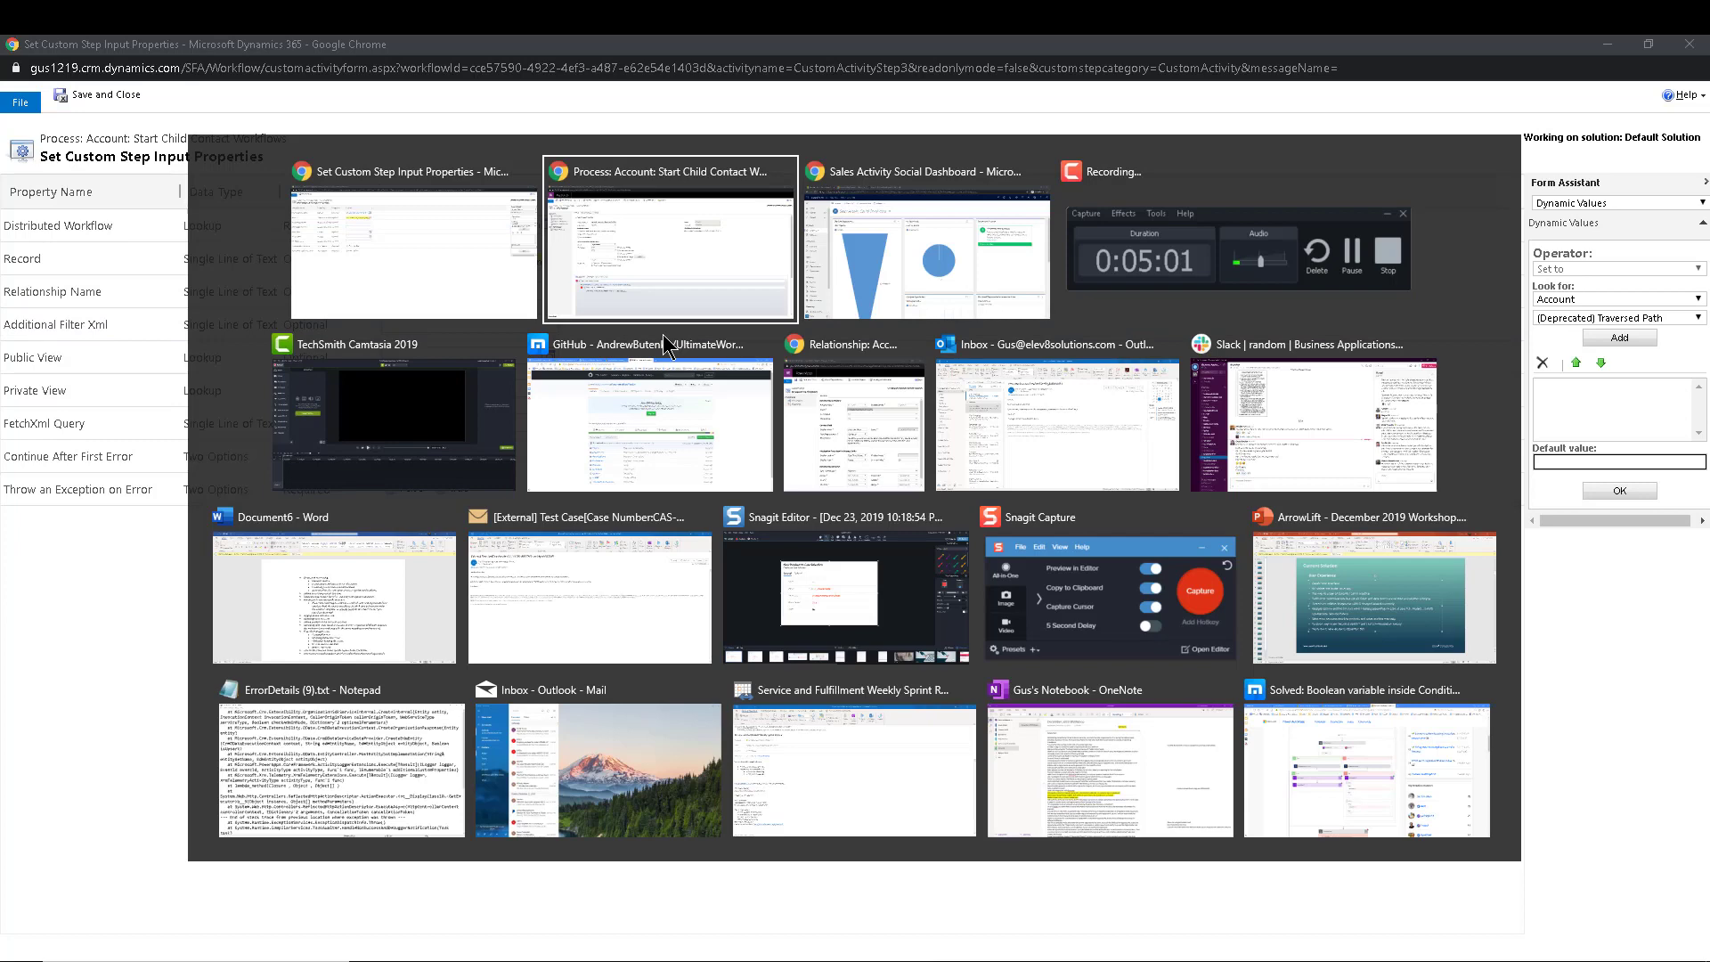
click(864, 396)
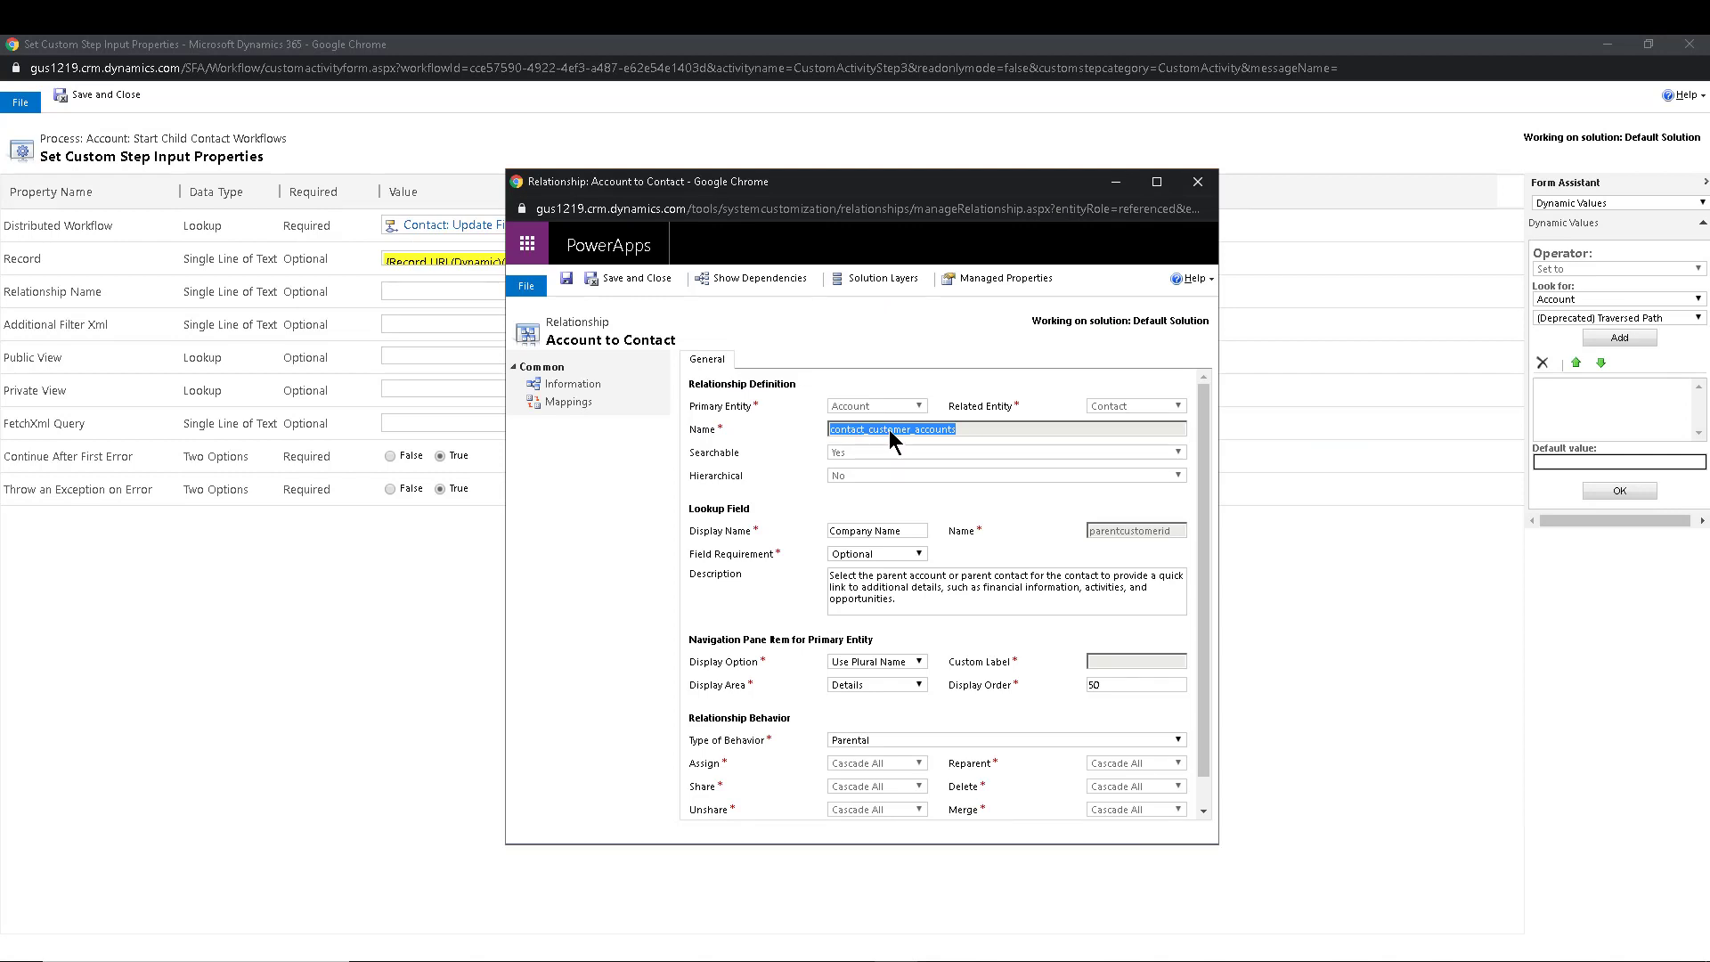
Step: Paste contact_customer_accounts into the Relationship Name field
click(423, 291)
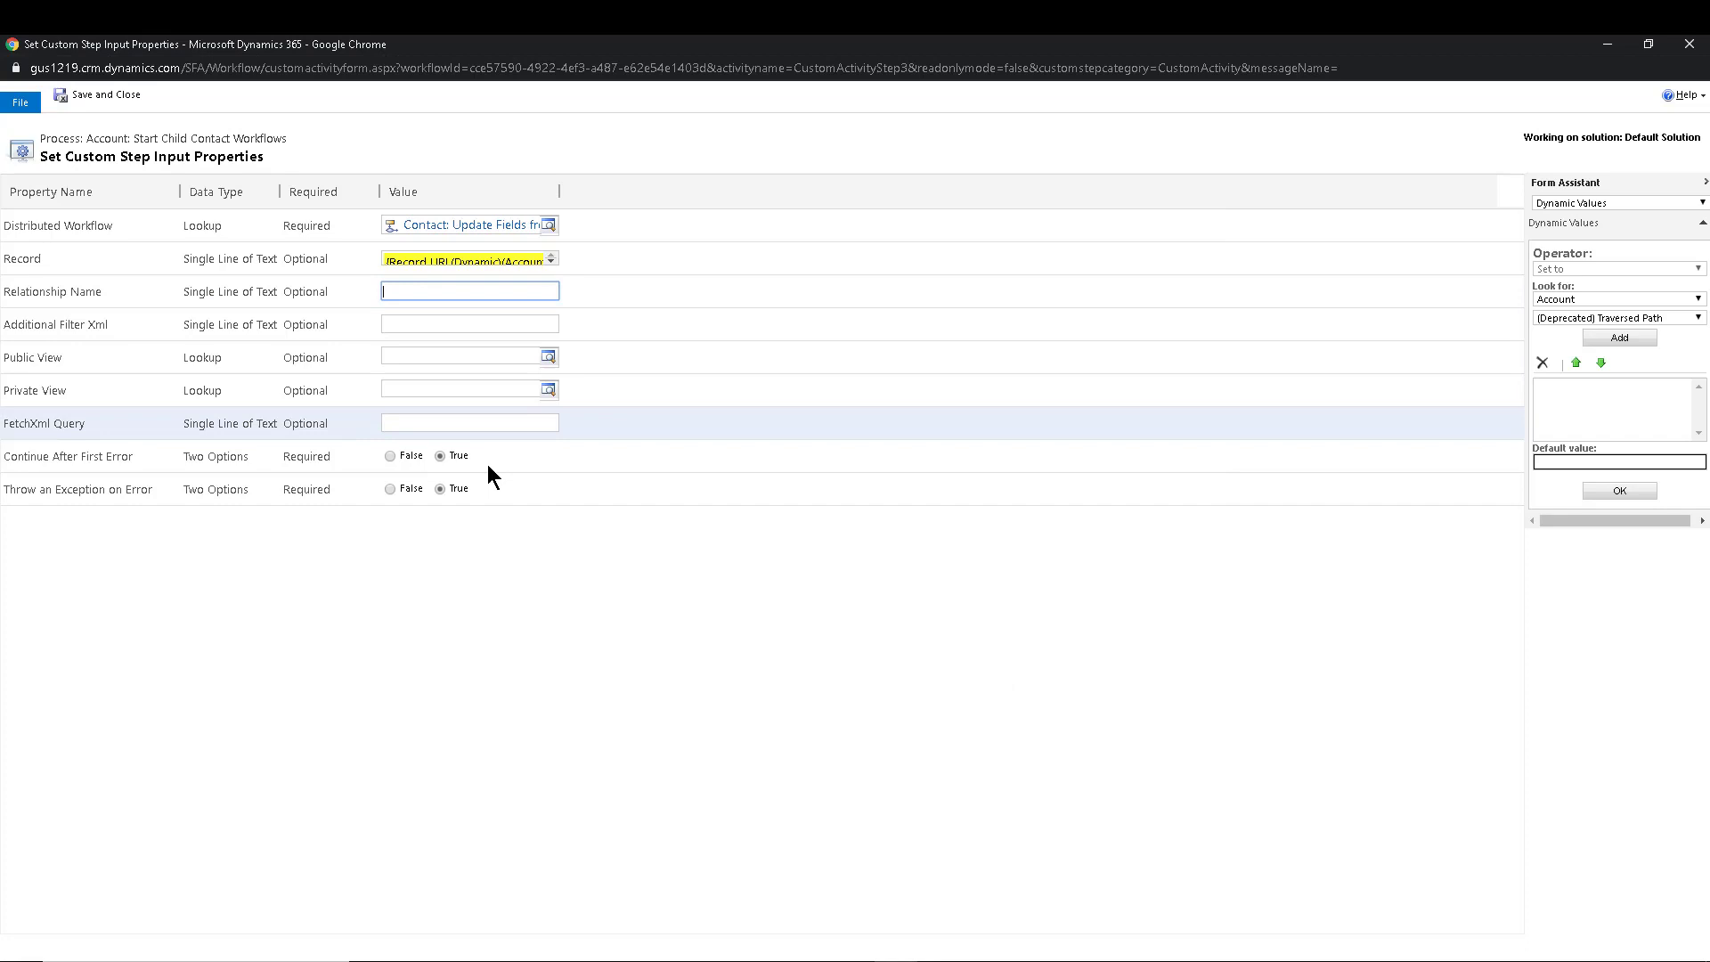
text(contact_customer_accounts)
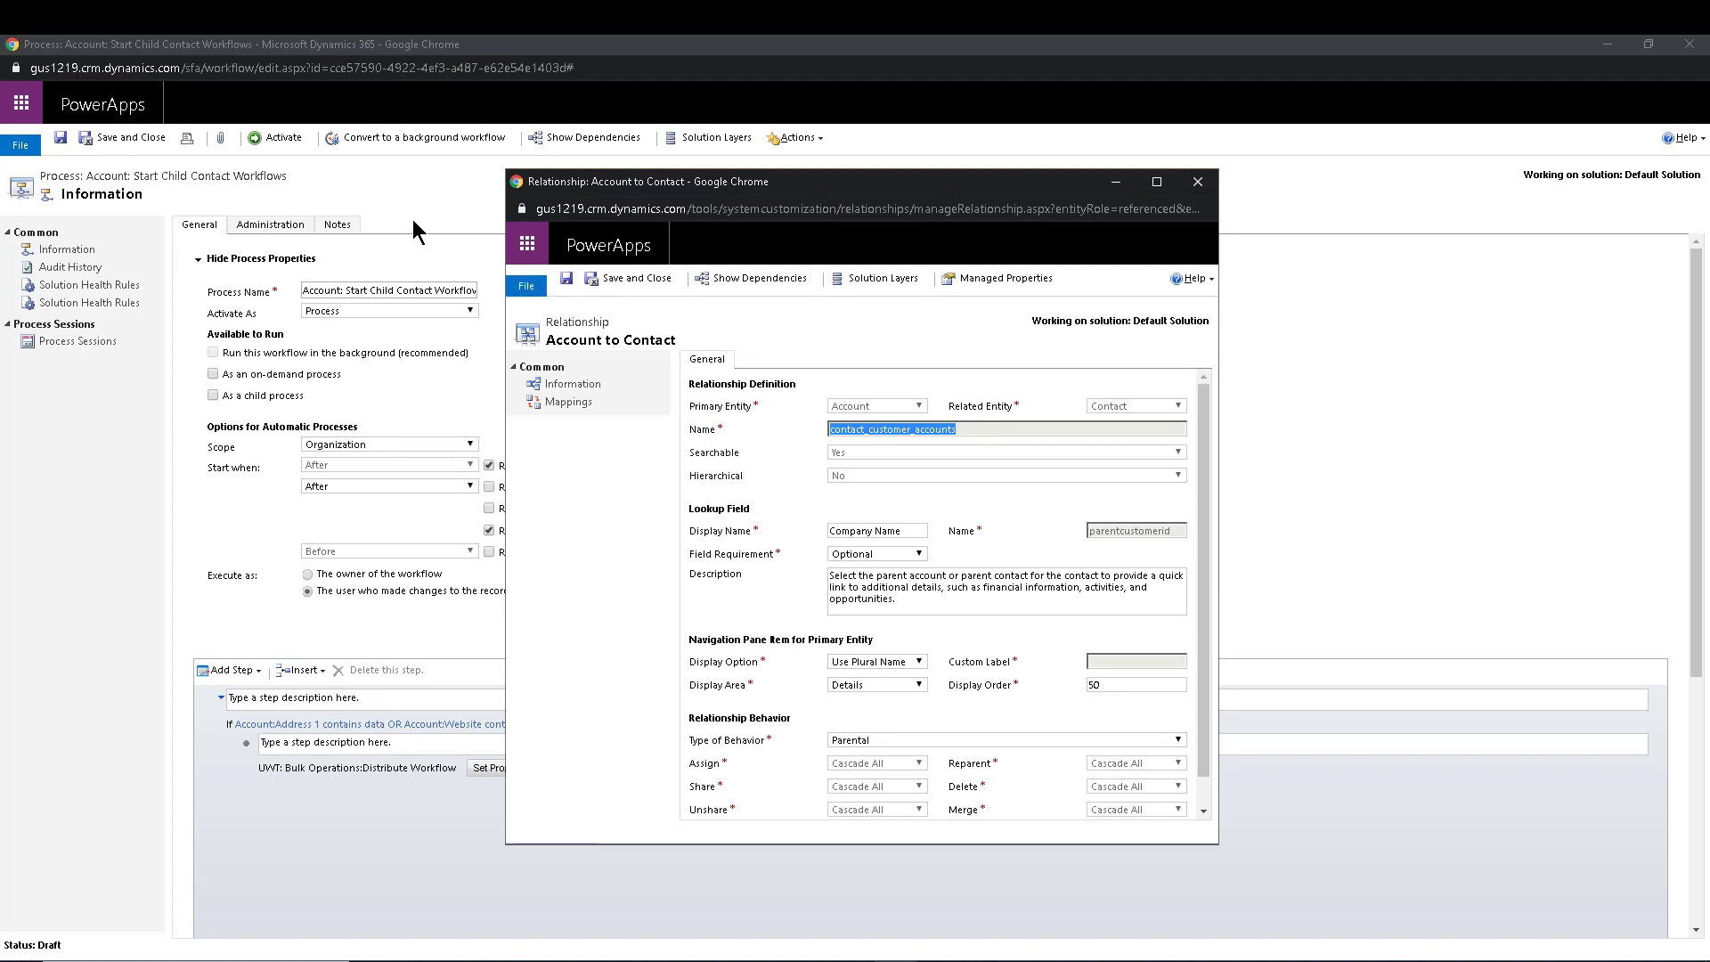
Step: Activate the Account: Start Child Contact Workflows process and confirm the activation
click(419, 189)
click(278, 134)
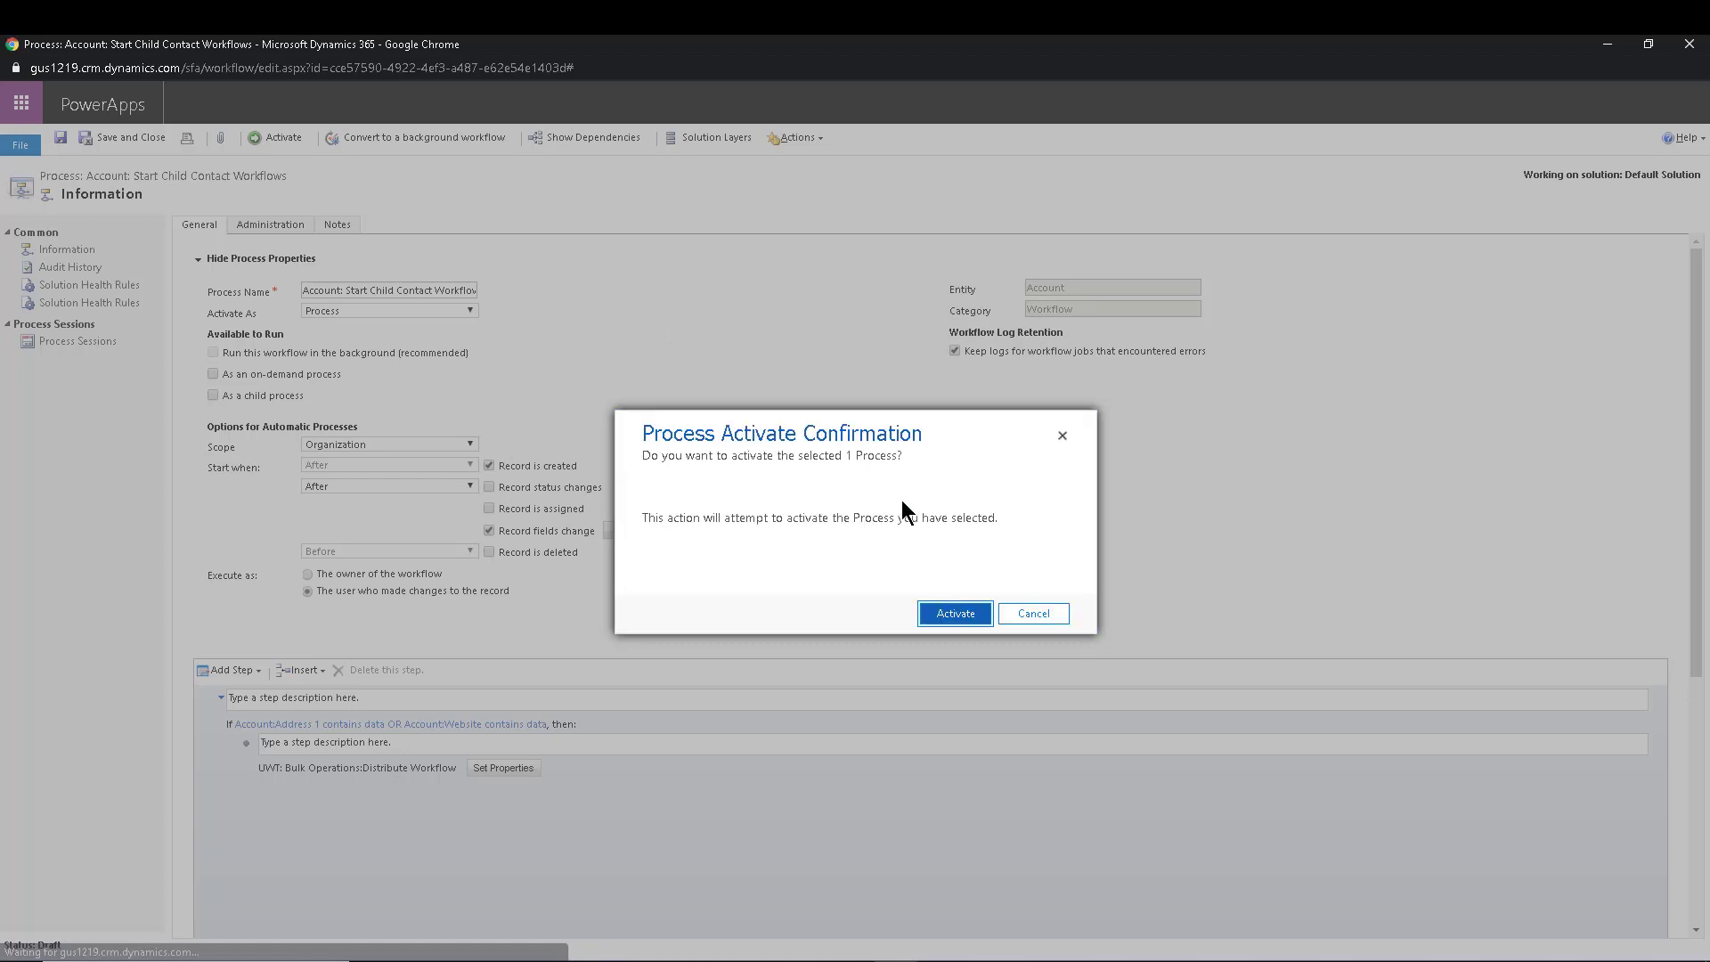
click(955, 615)
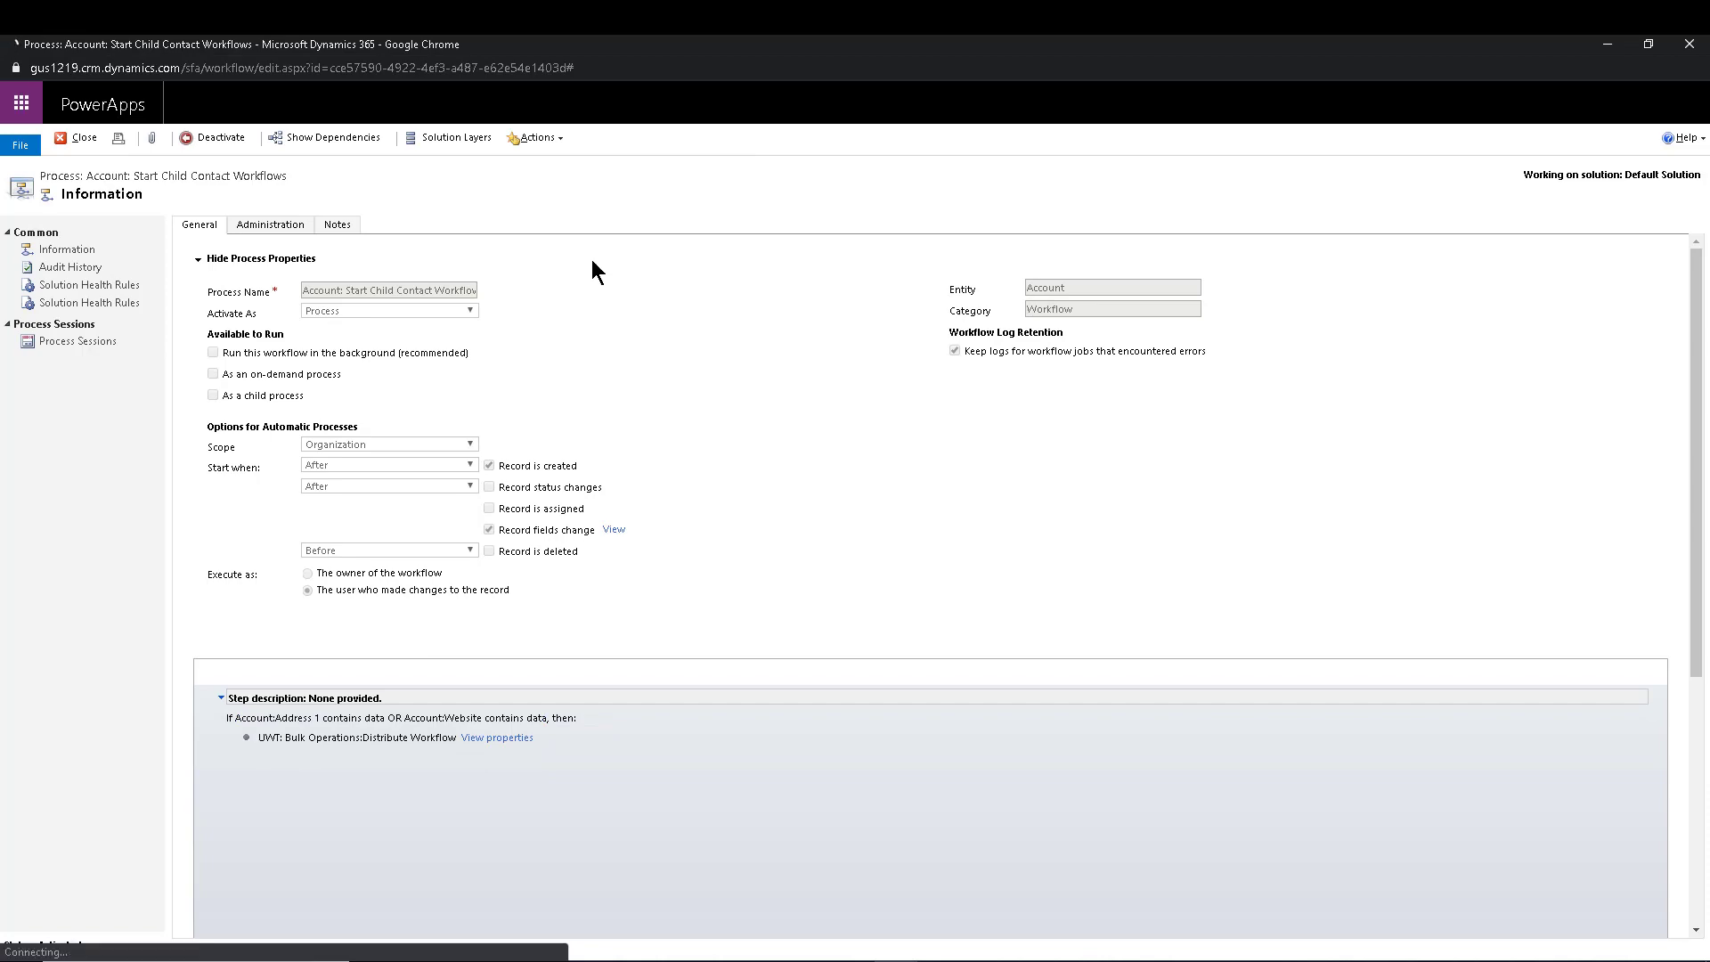
Step: Close the process and open the A. Datum account from the Accounts list
click(82, 138)
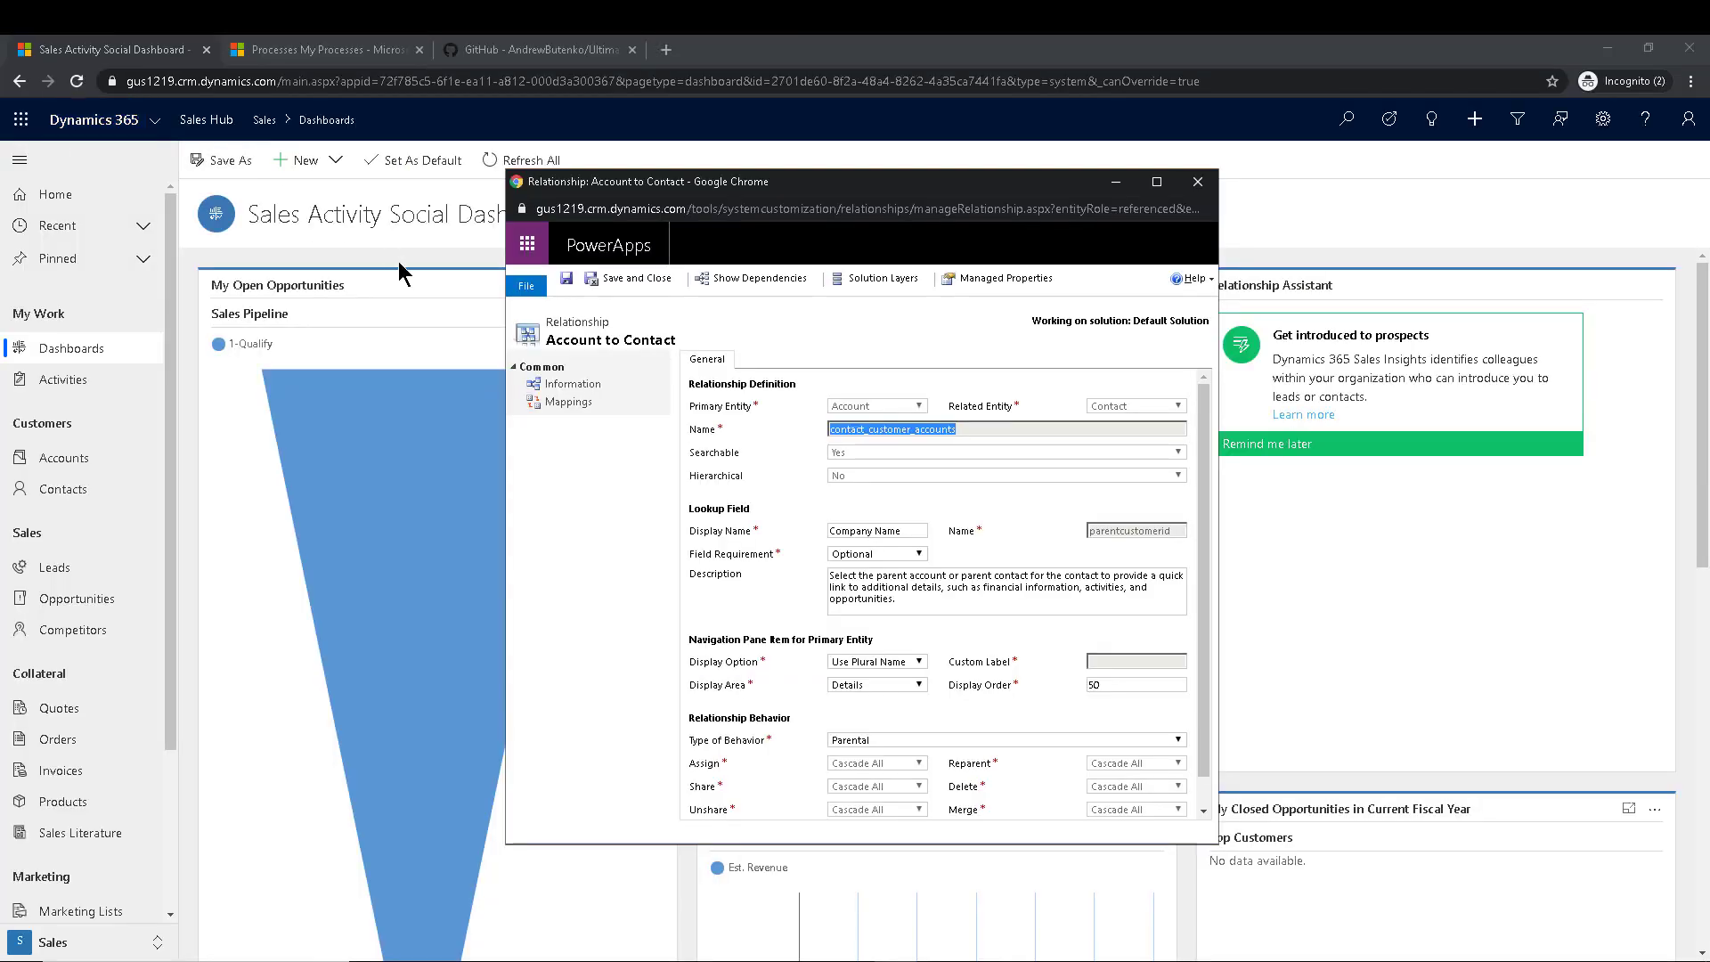
click(63, 458)
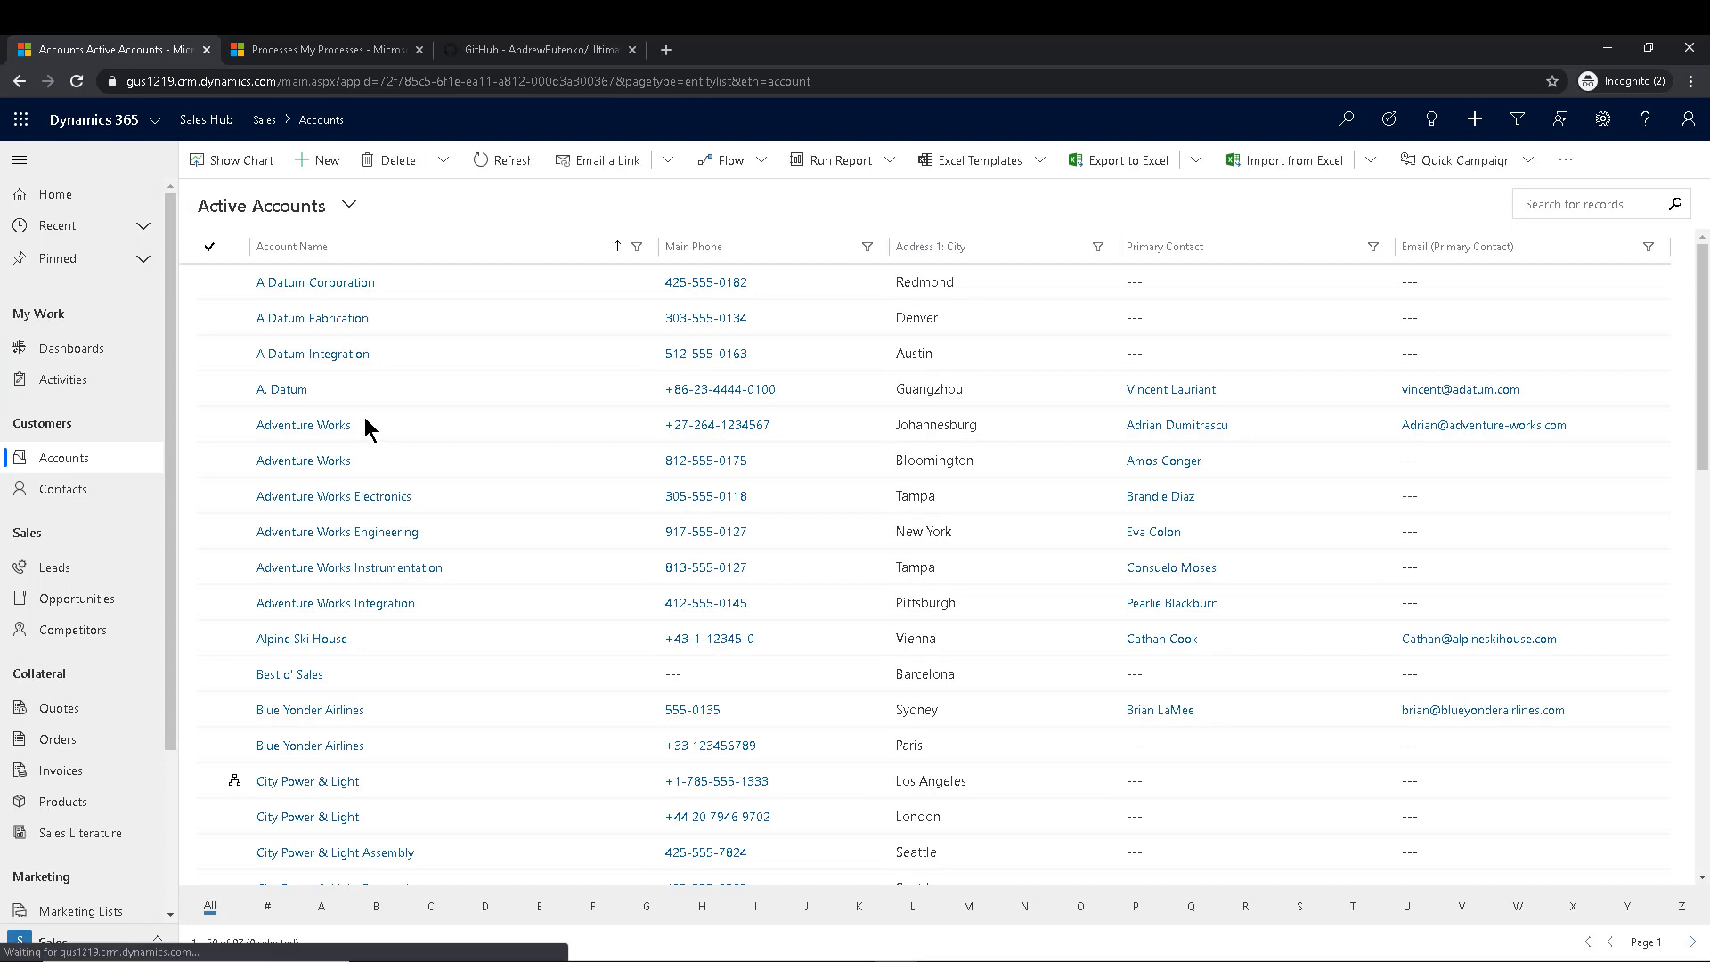
double_click(389, 388)
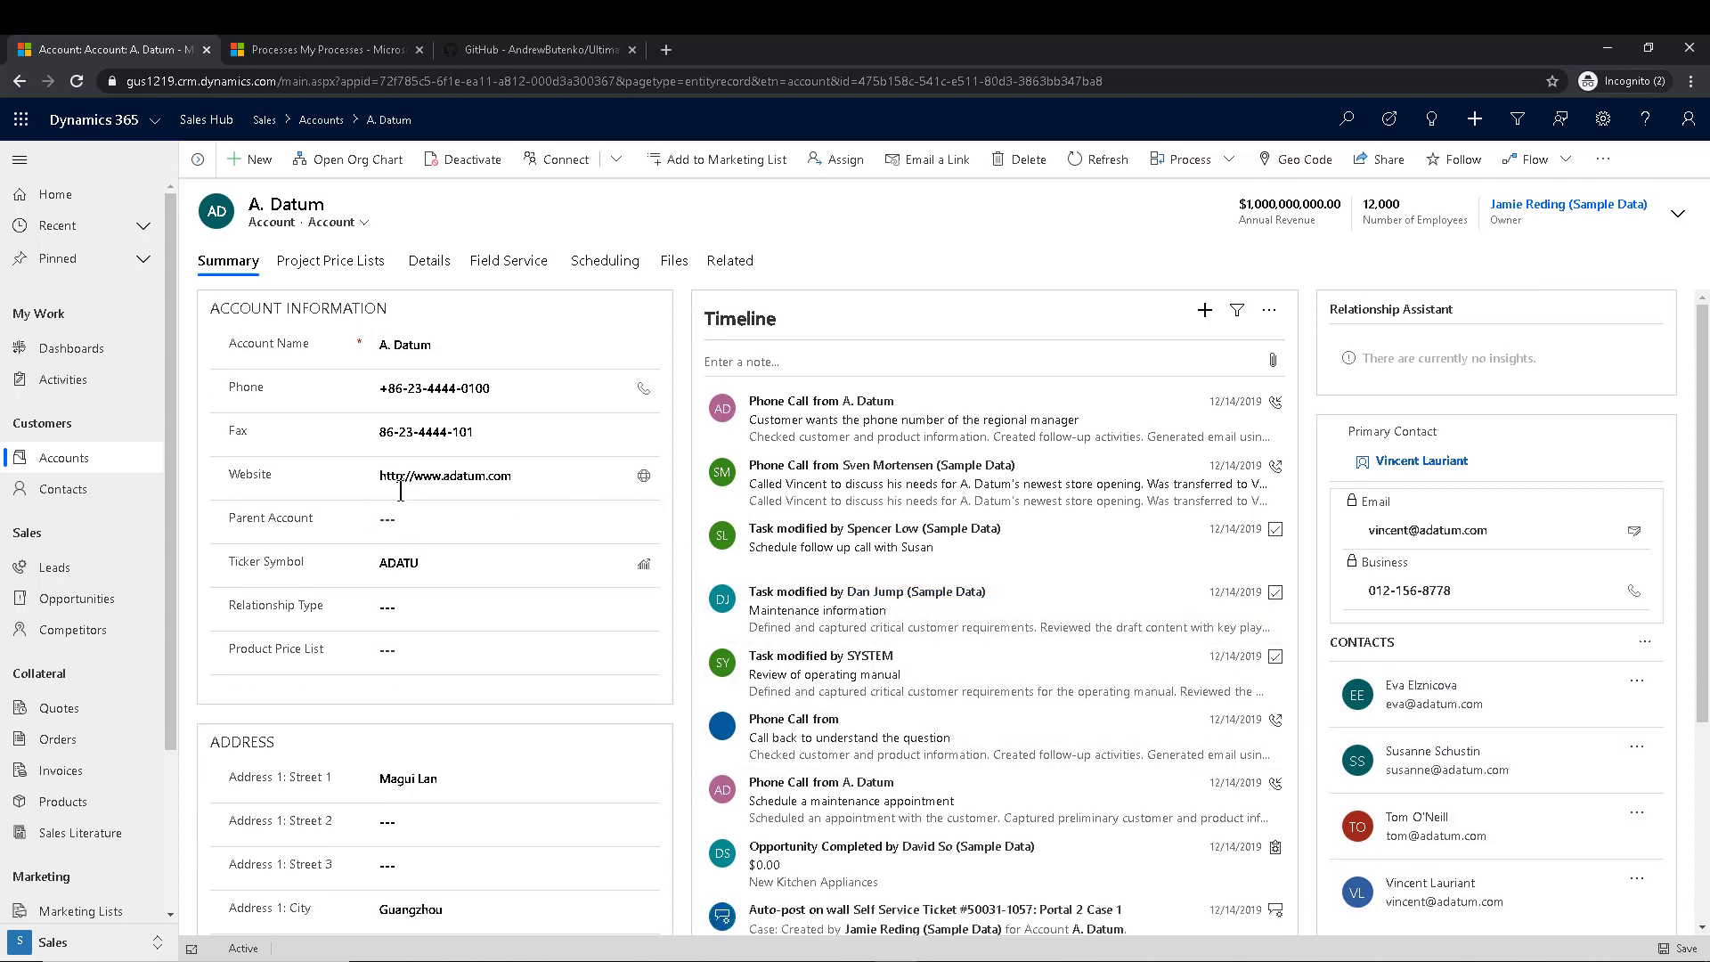
Step: Paste the GitHub repository URL into A. Datum's Website field and select the old street address
click(429, 484)
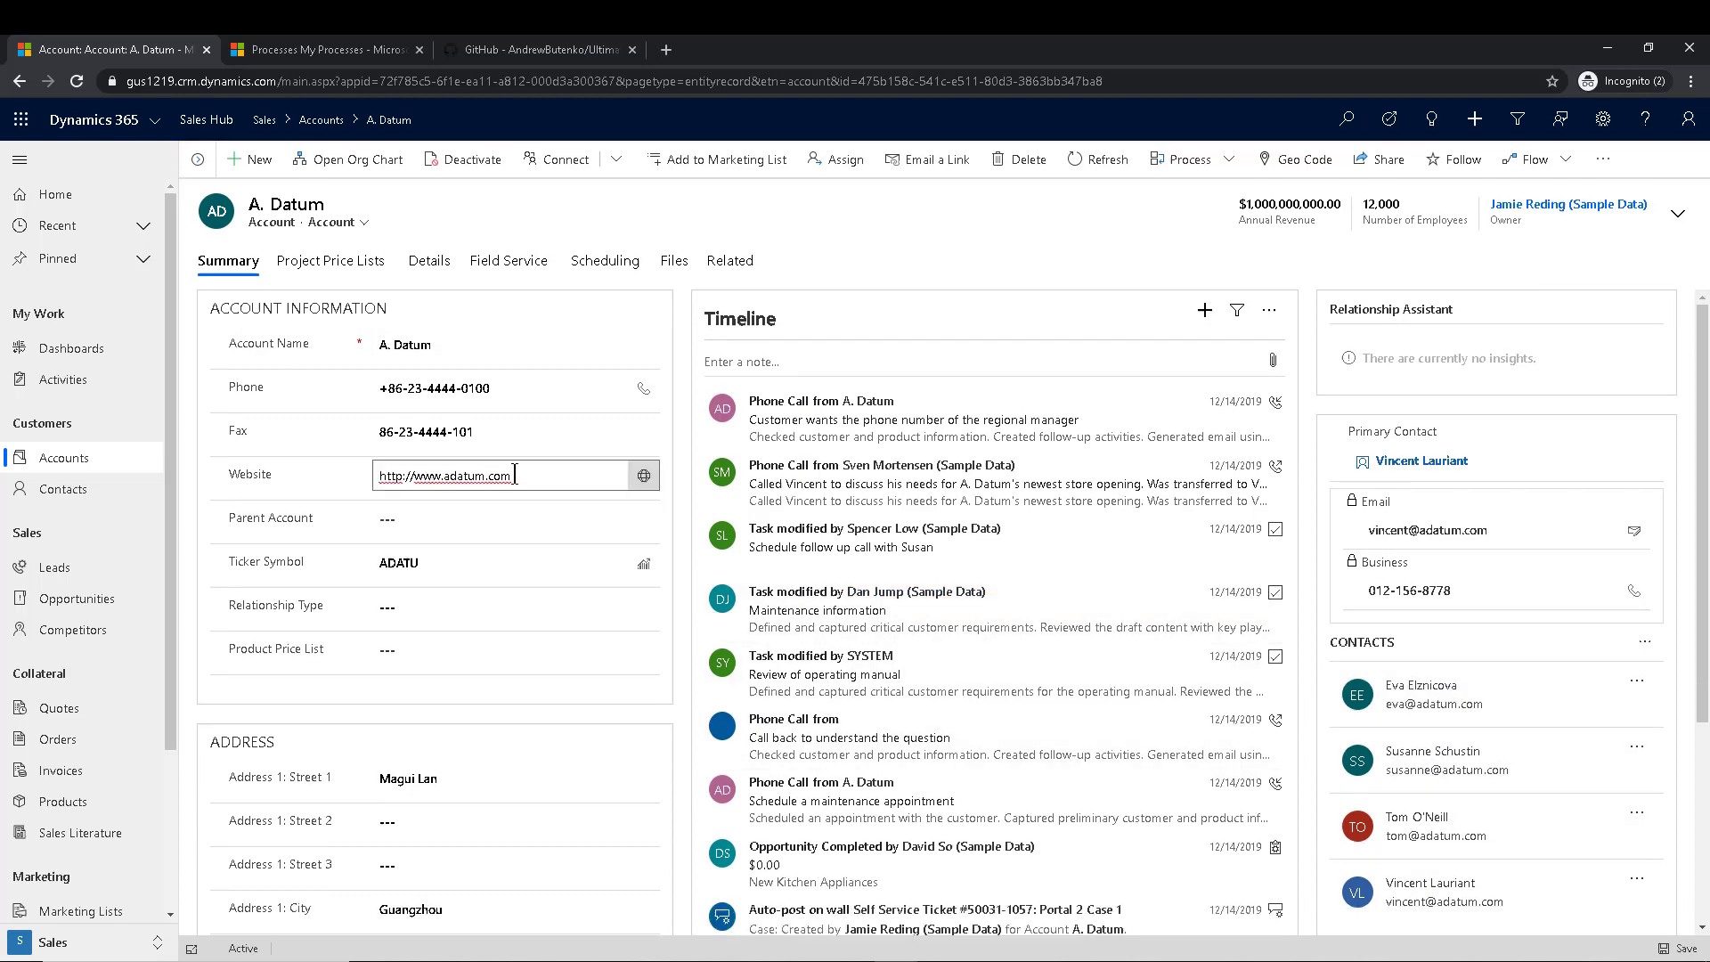
click(517, 50)
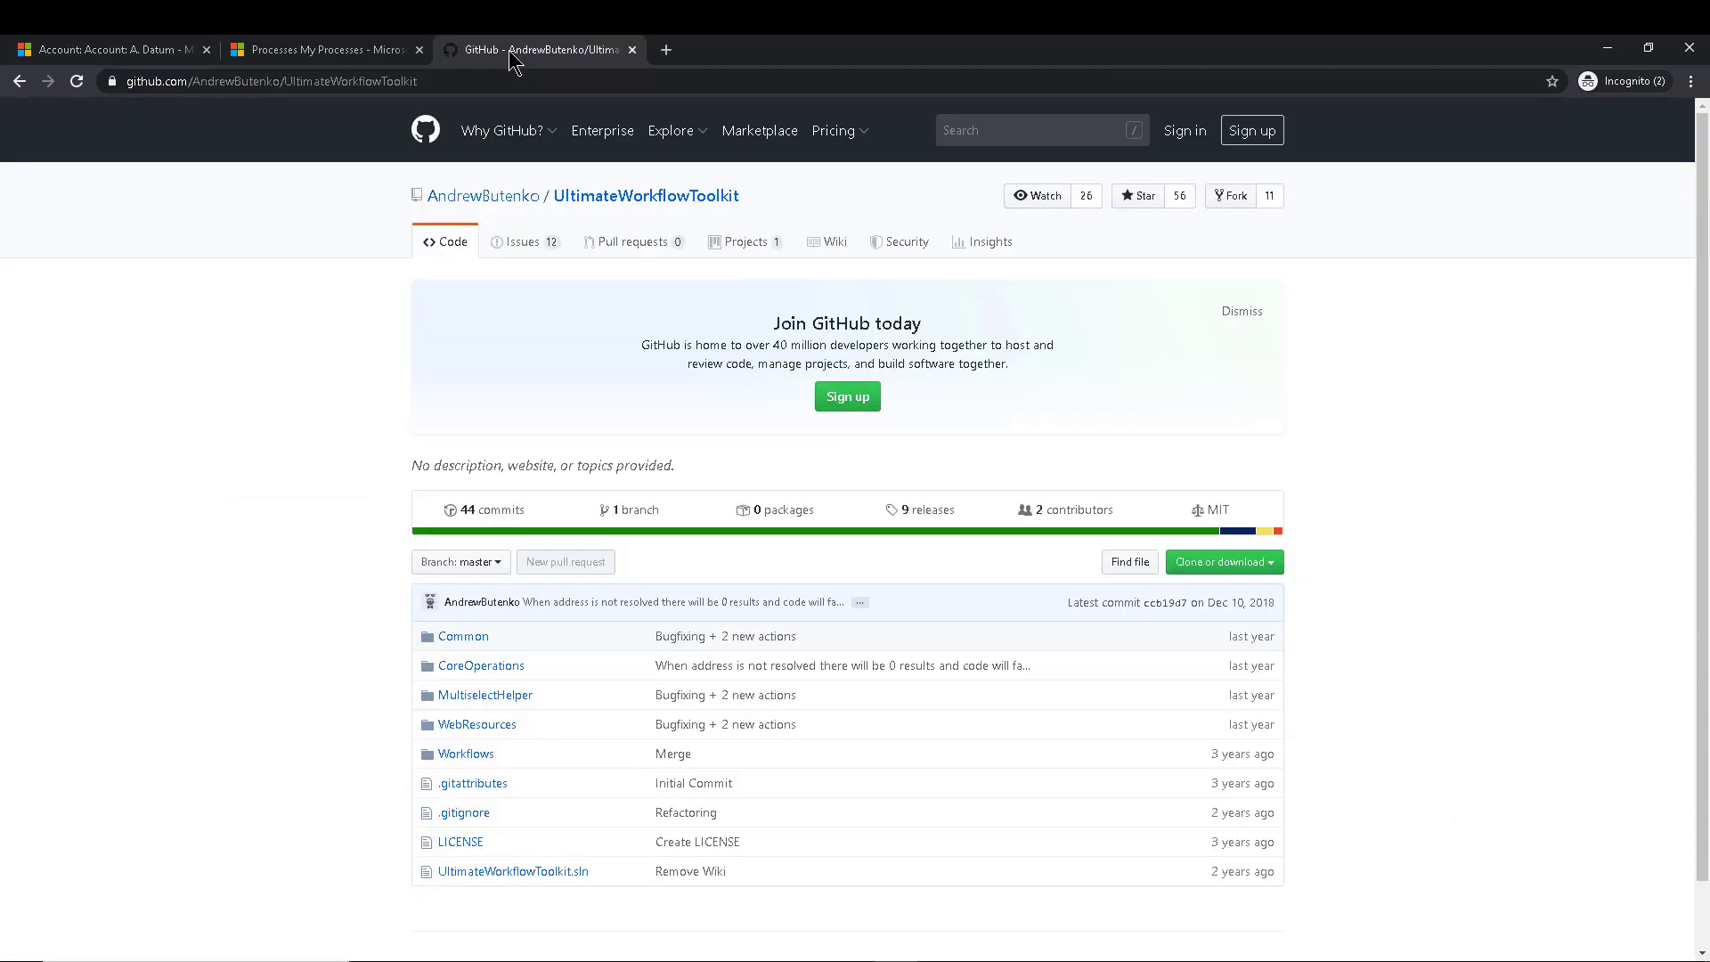
click(460, 80)
key(ctrl+c)
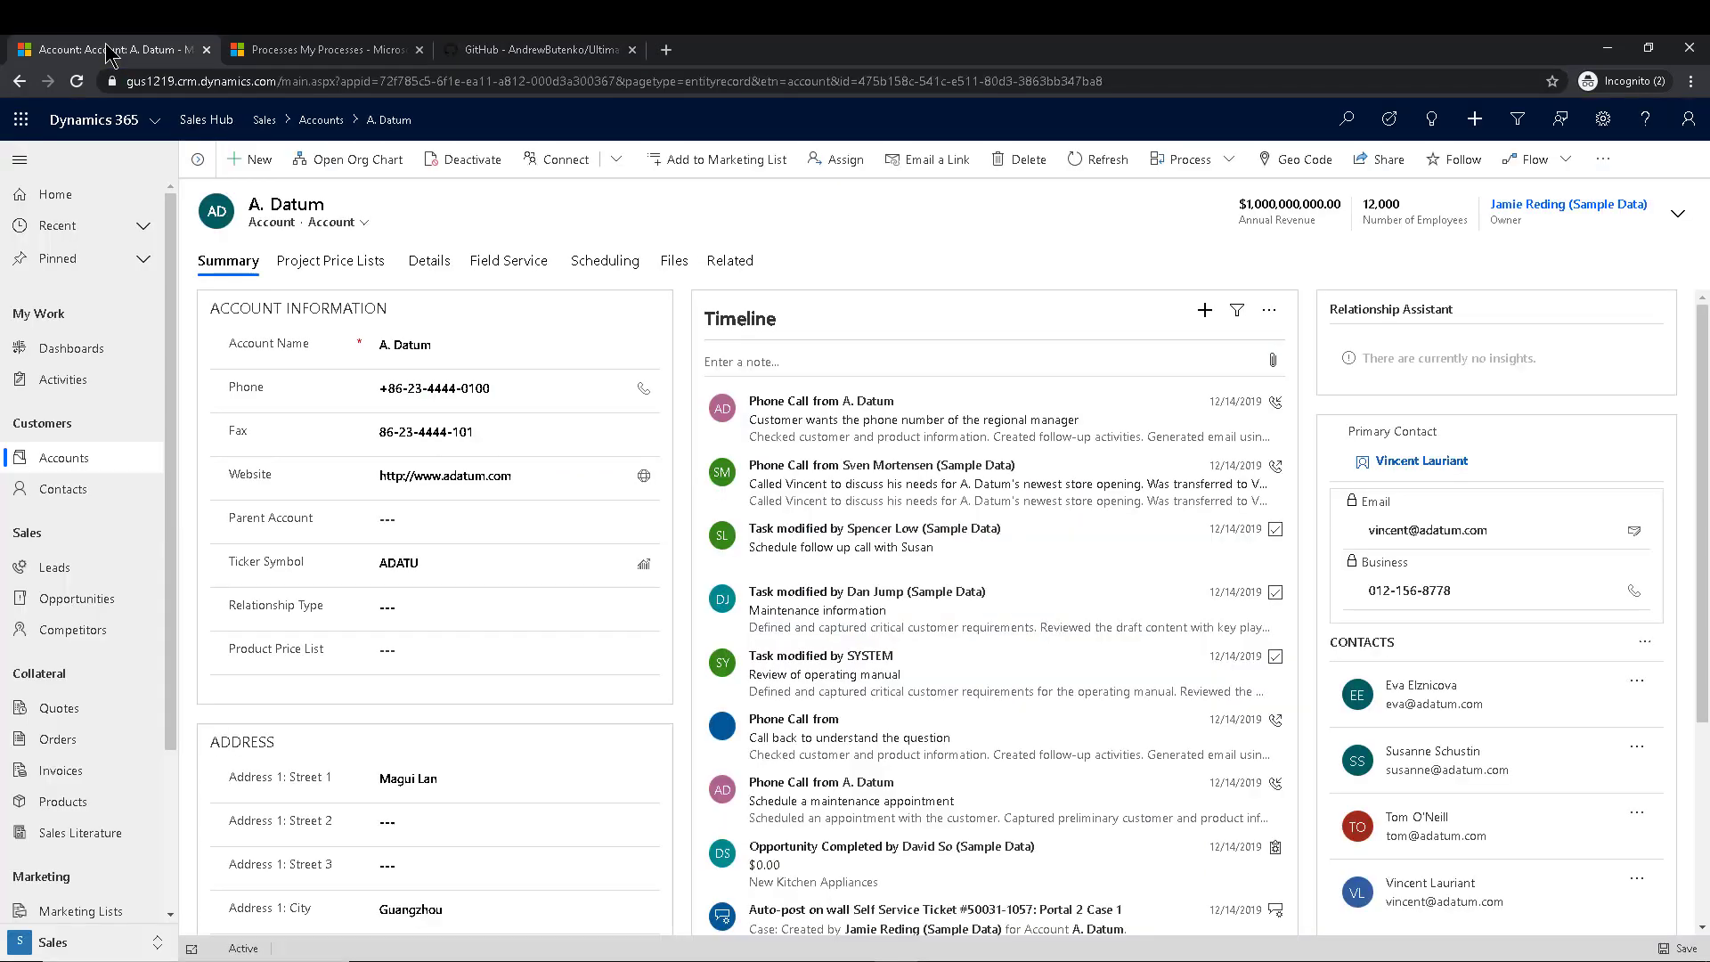
click(161, 49)
triple_click(472, 472)
key(ctrl+v)
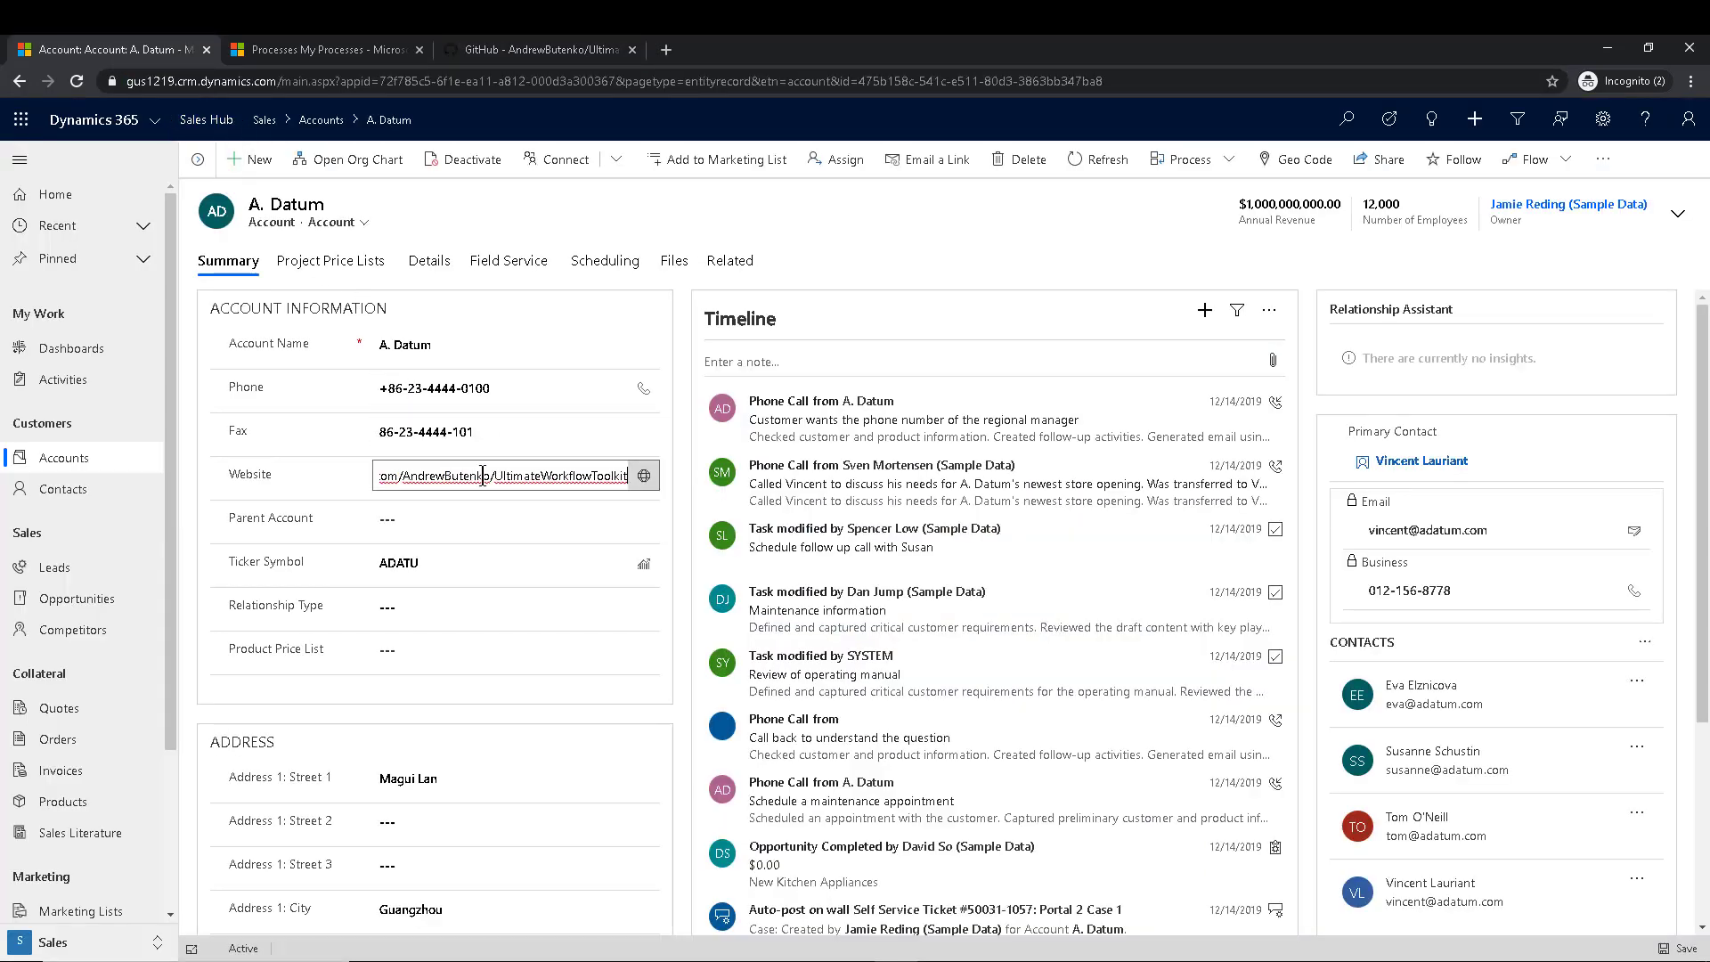
triple_click(482, 475)
click(482, 474)
drag(522, 780, 319, 781)
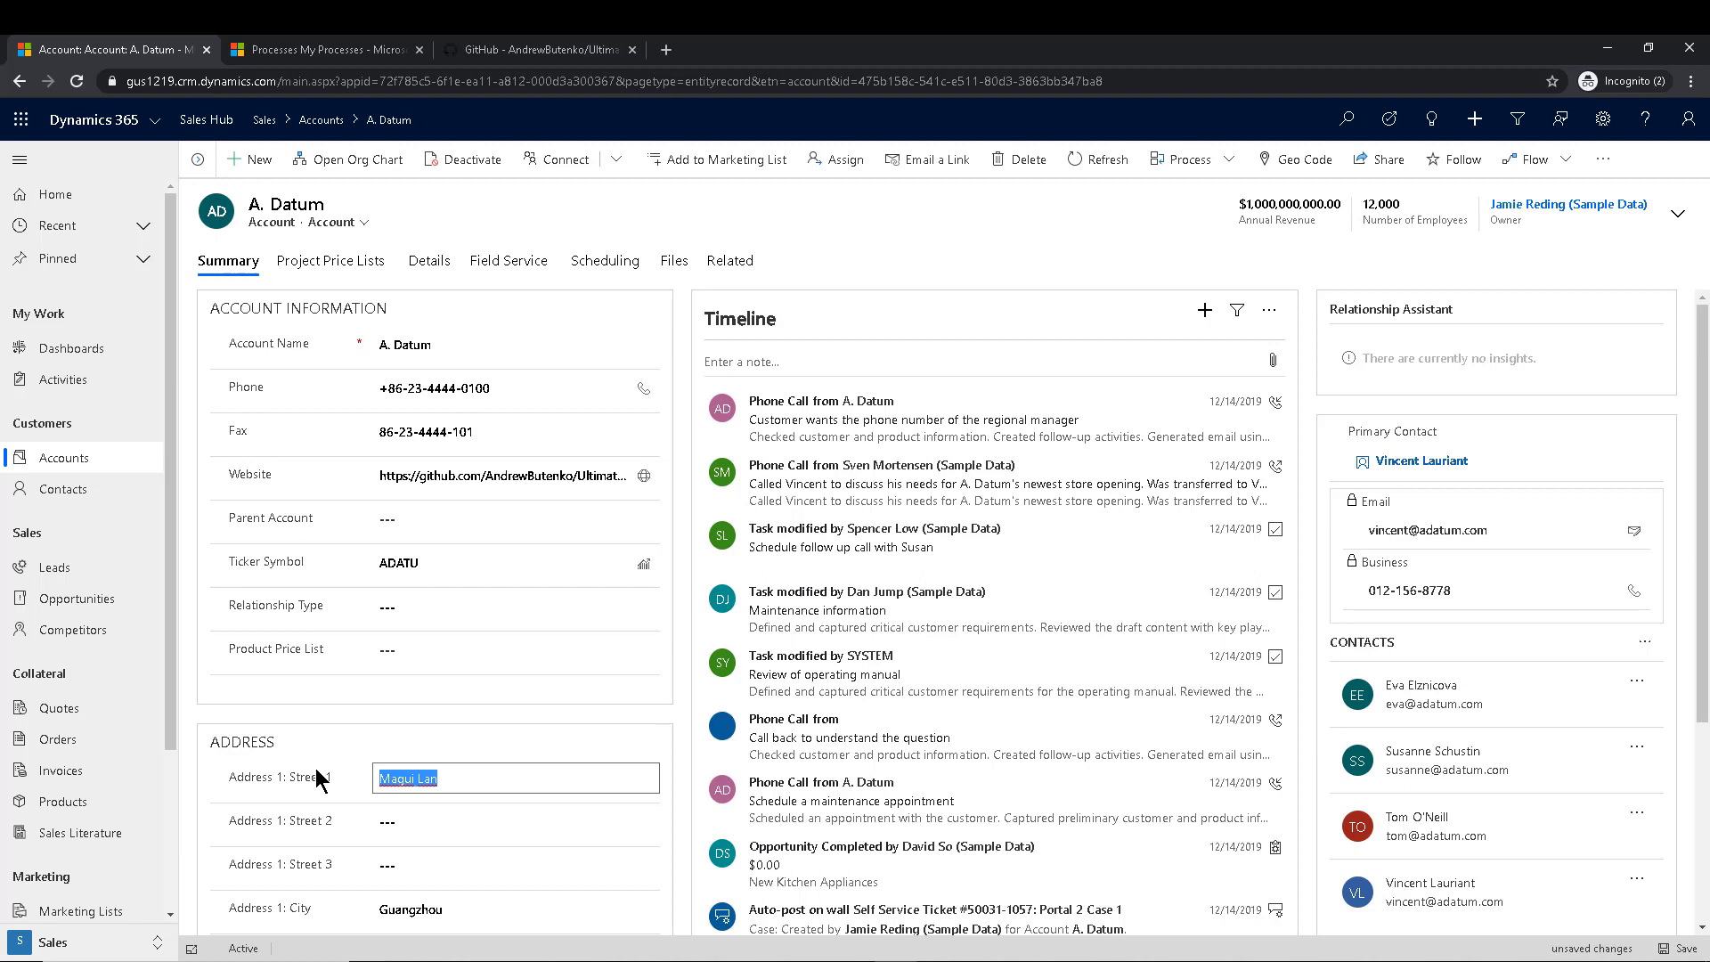
Step: Change Street 1 to 3333 Miami Ave and the city to Miami
text(3333 Miami Ave)
click(419, 913)
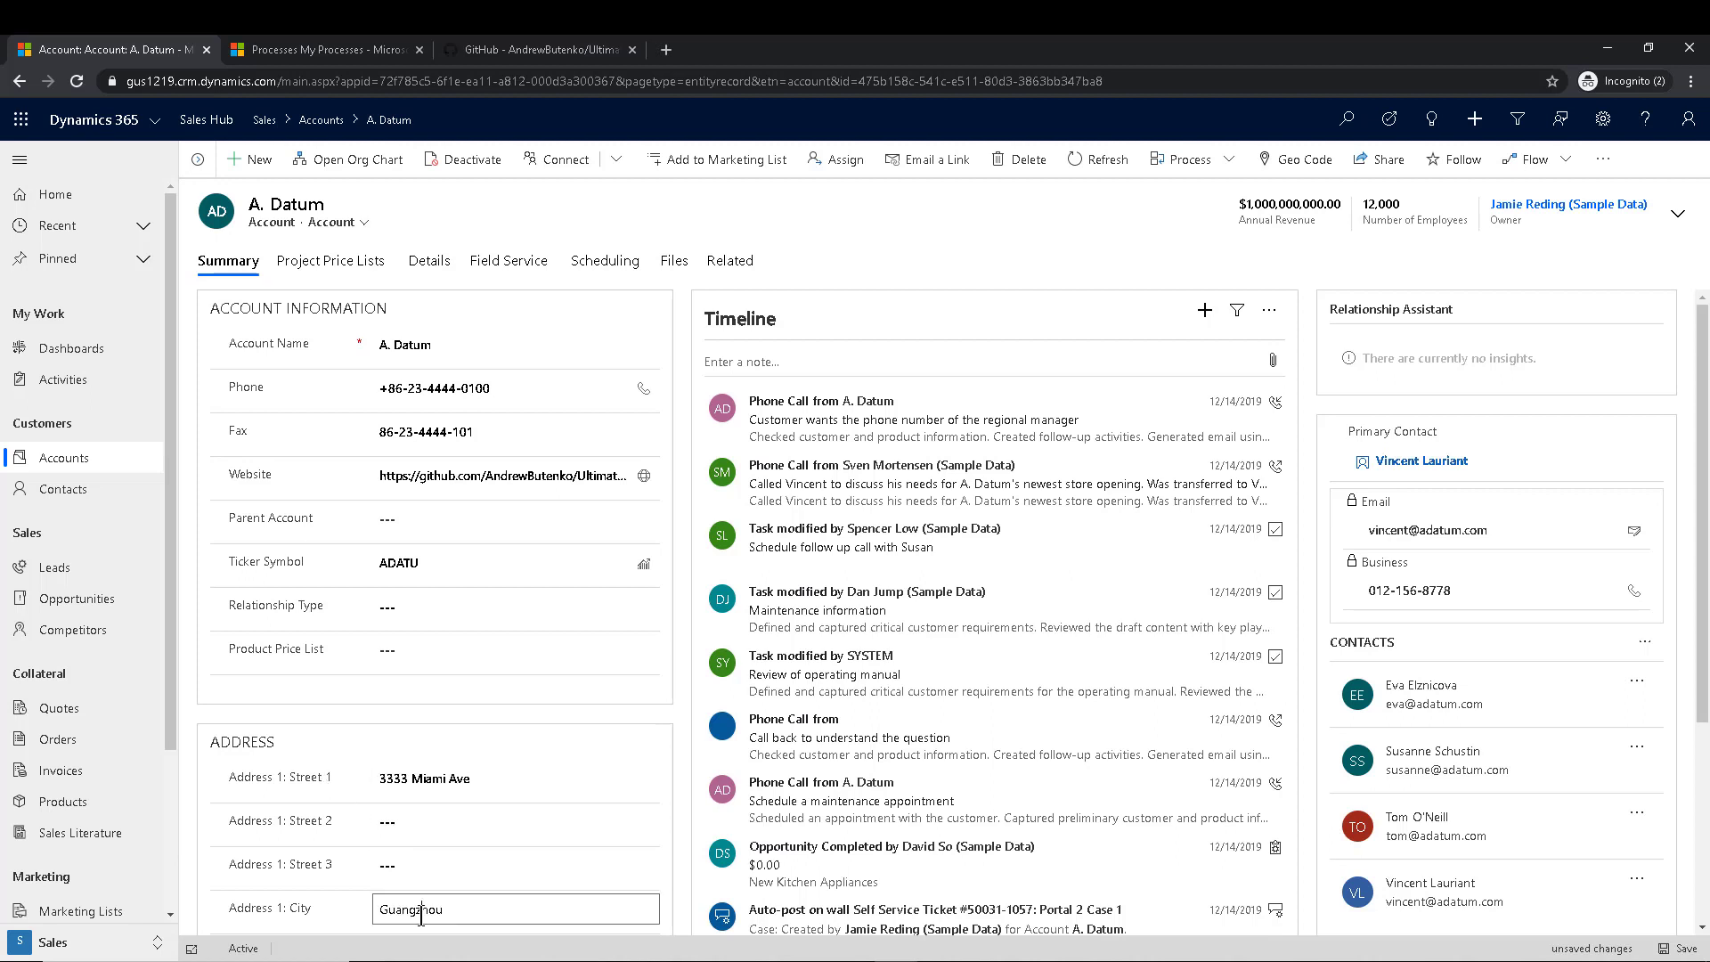
double_click(422, 914)
text(Miami)
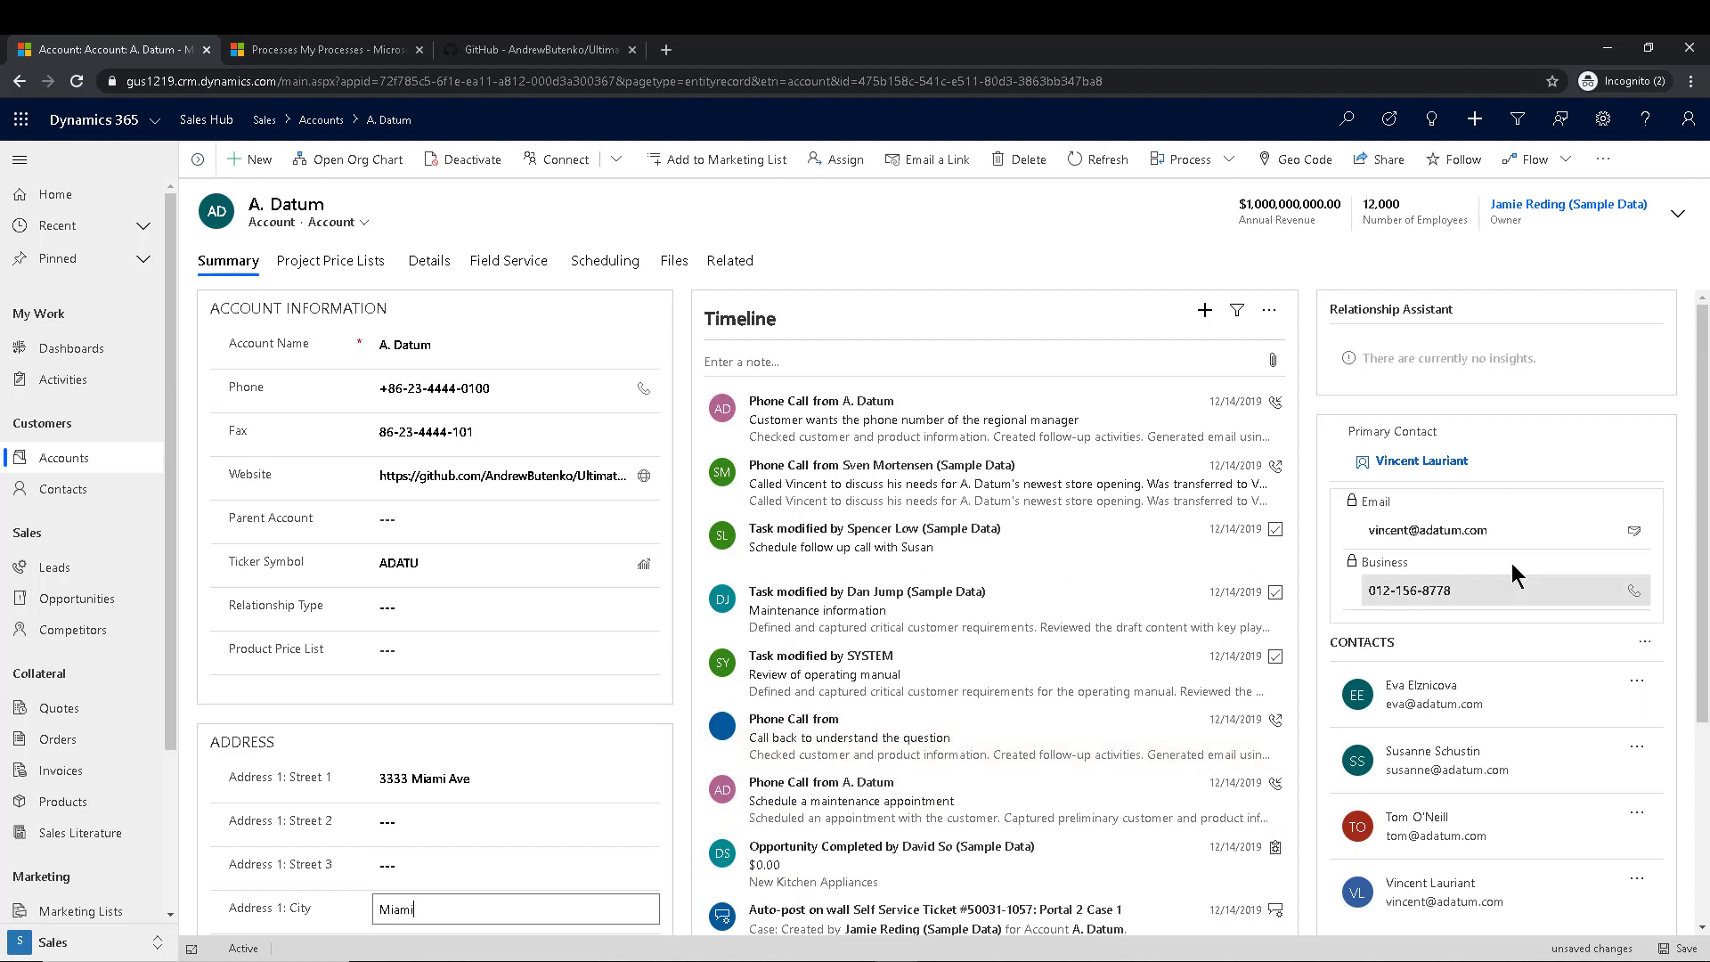
click(1706, 593)
scroll(1706, 592, down, 3)
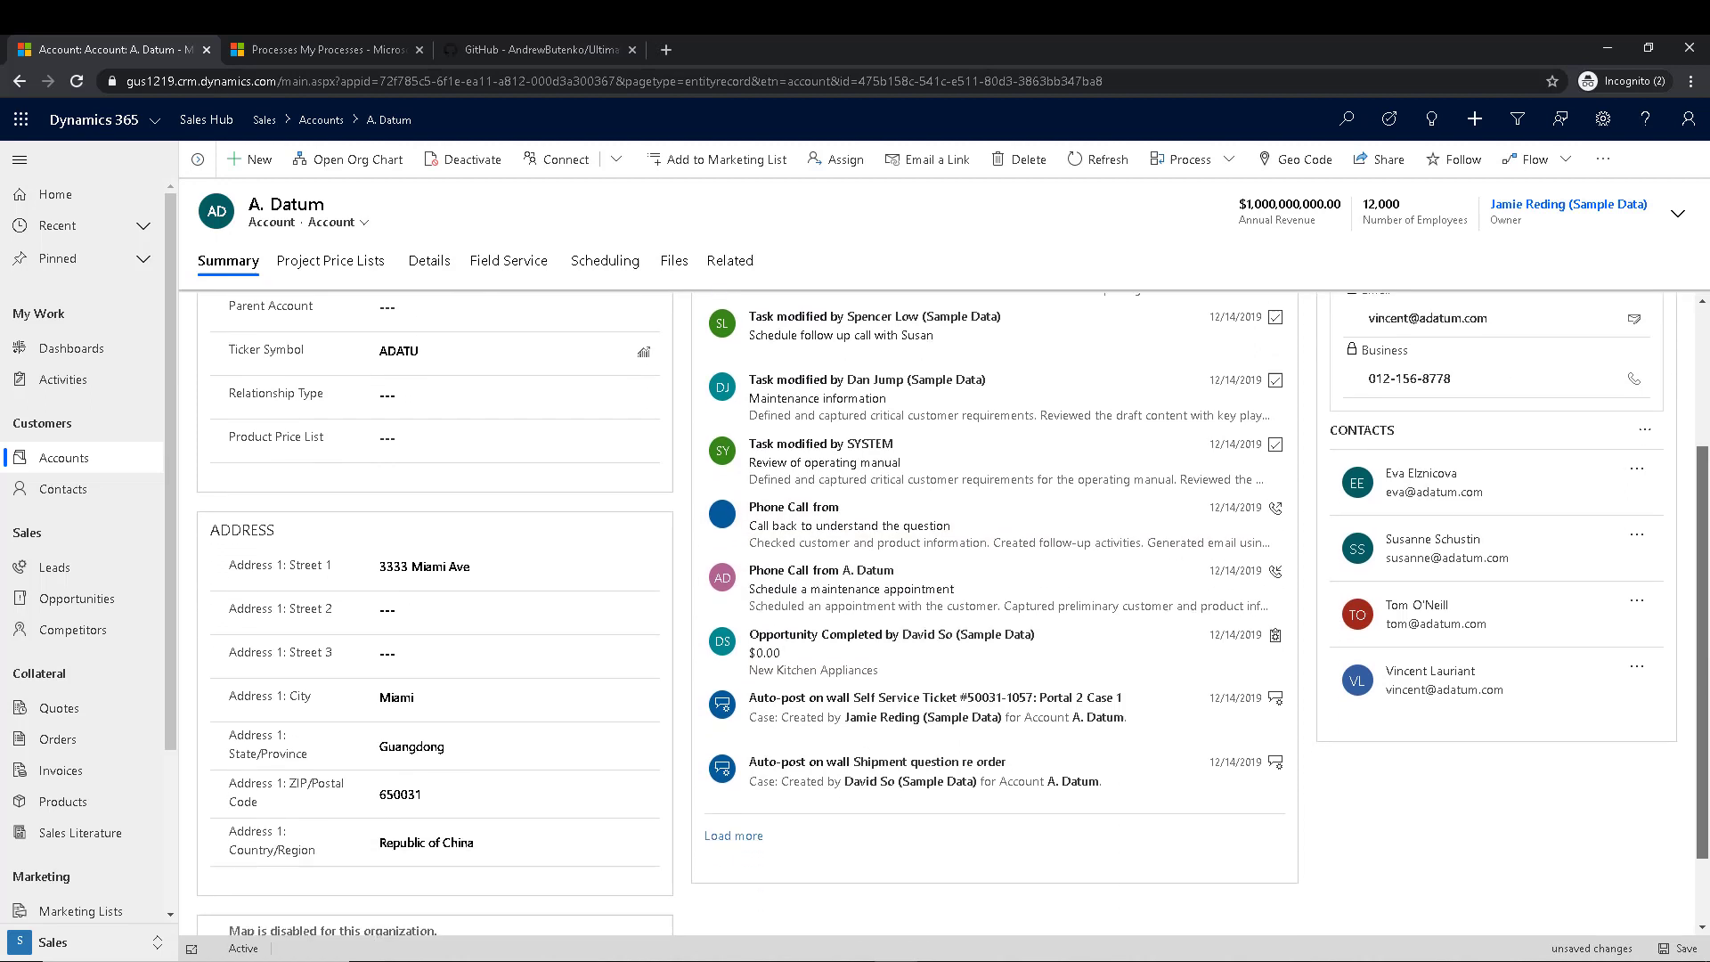
Step: Set state FL, ZIP 33133 and country USA, then save the account
click(500, 748)
double_click(508, 741)
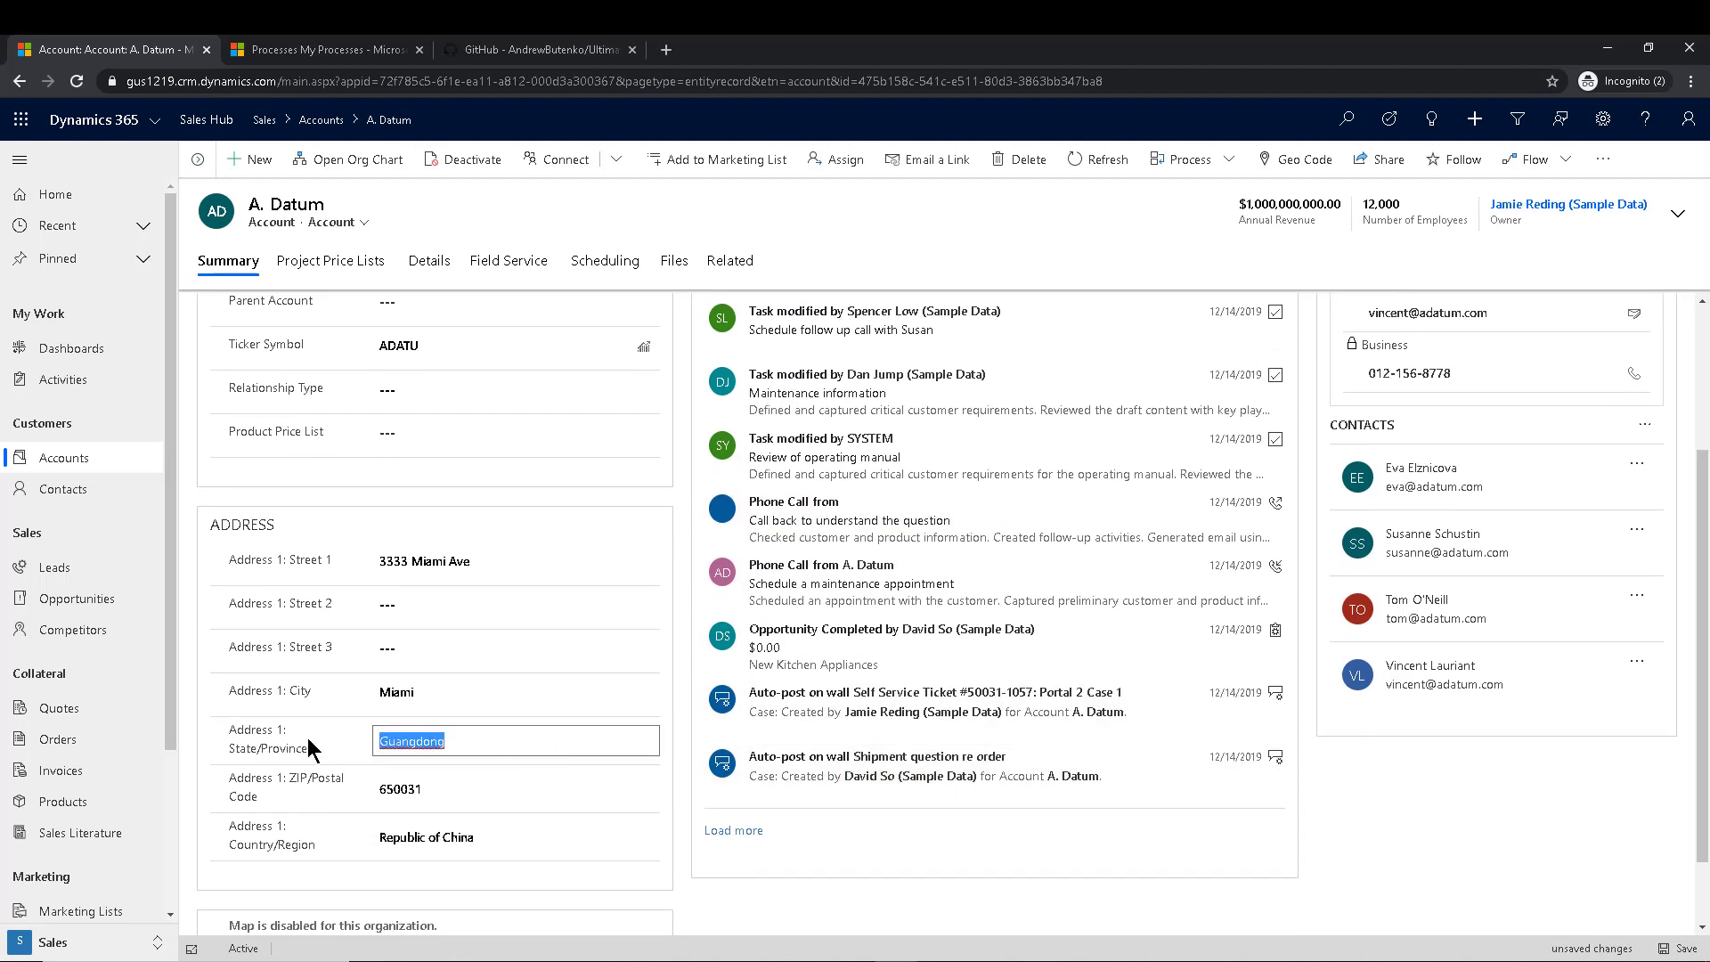
text(FL)
click(450, 790)
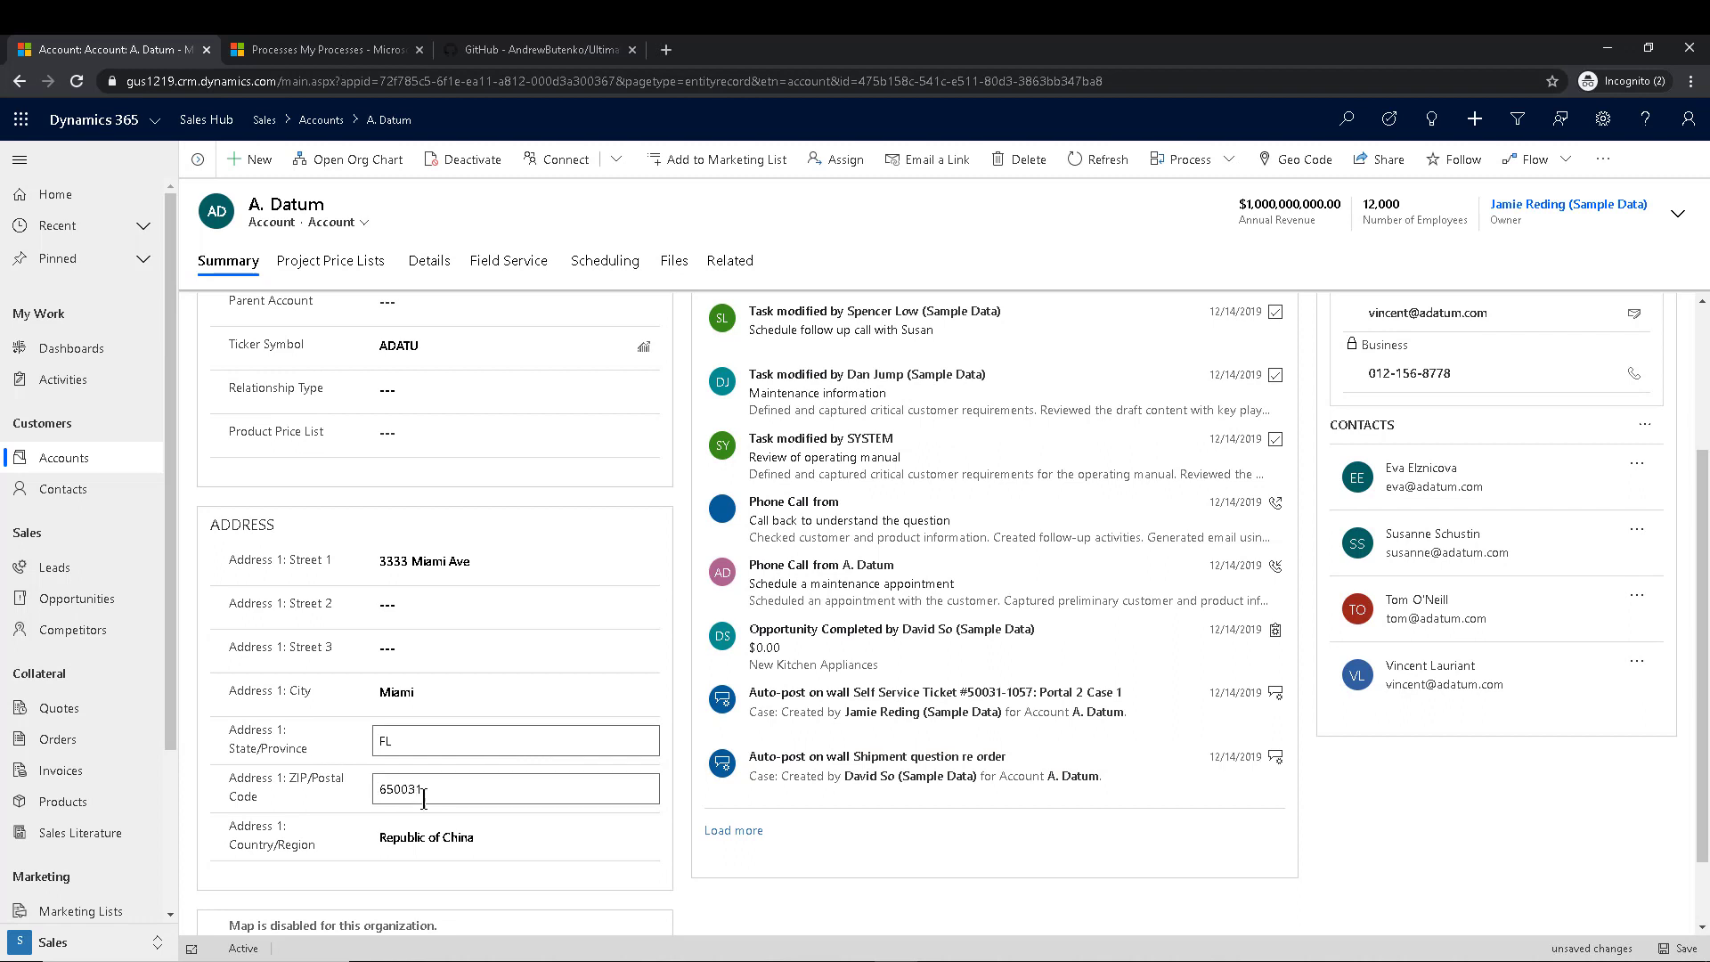
drag(450, 790, 348, 806)
text(3)
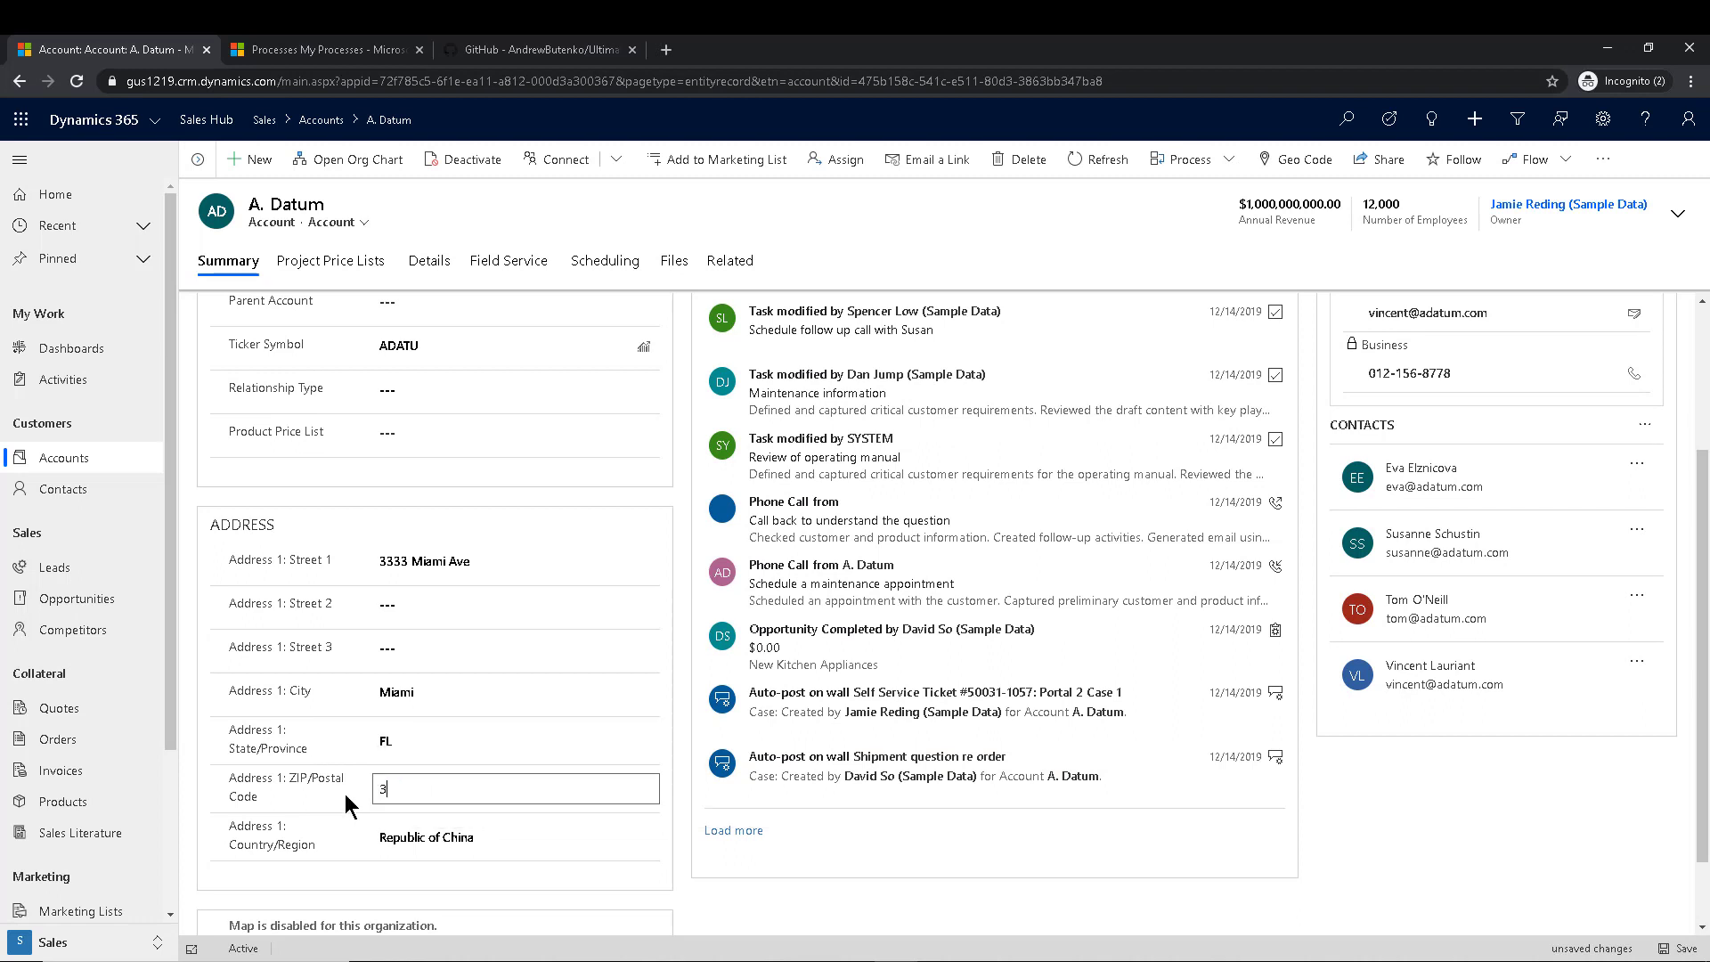
text(3133)
click(412, 837)
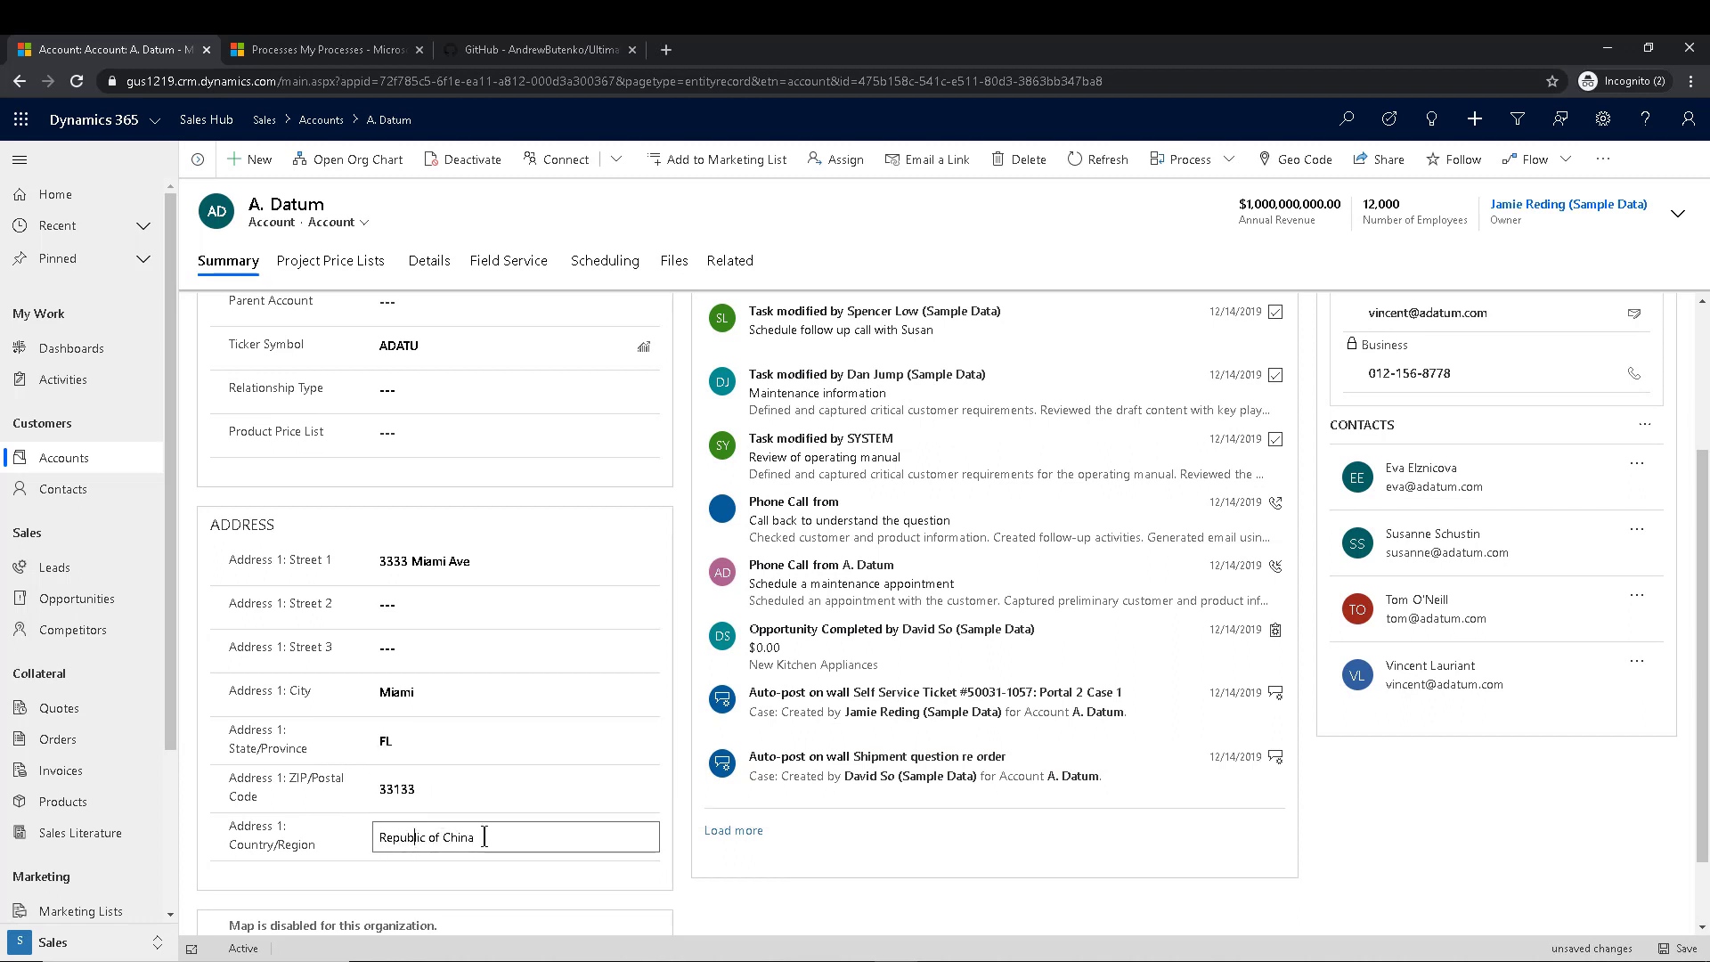
drag(495, 838, 340, 838)
text(USA)
click(688, 802)
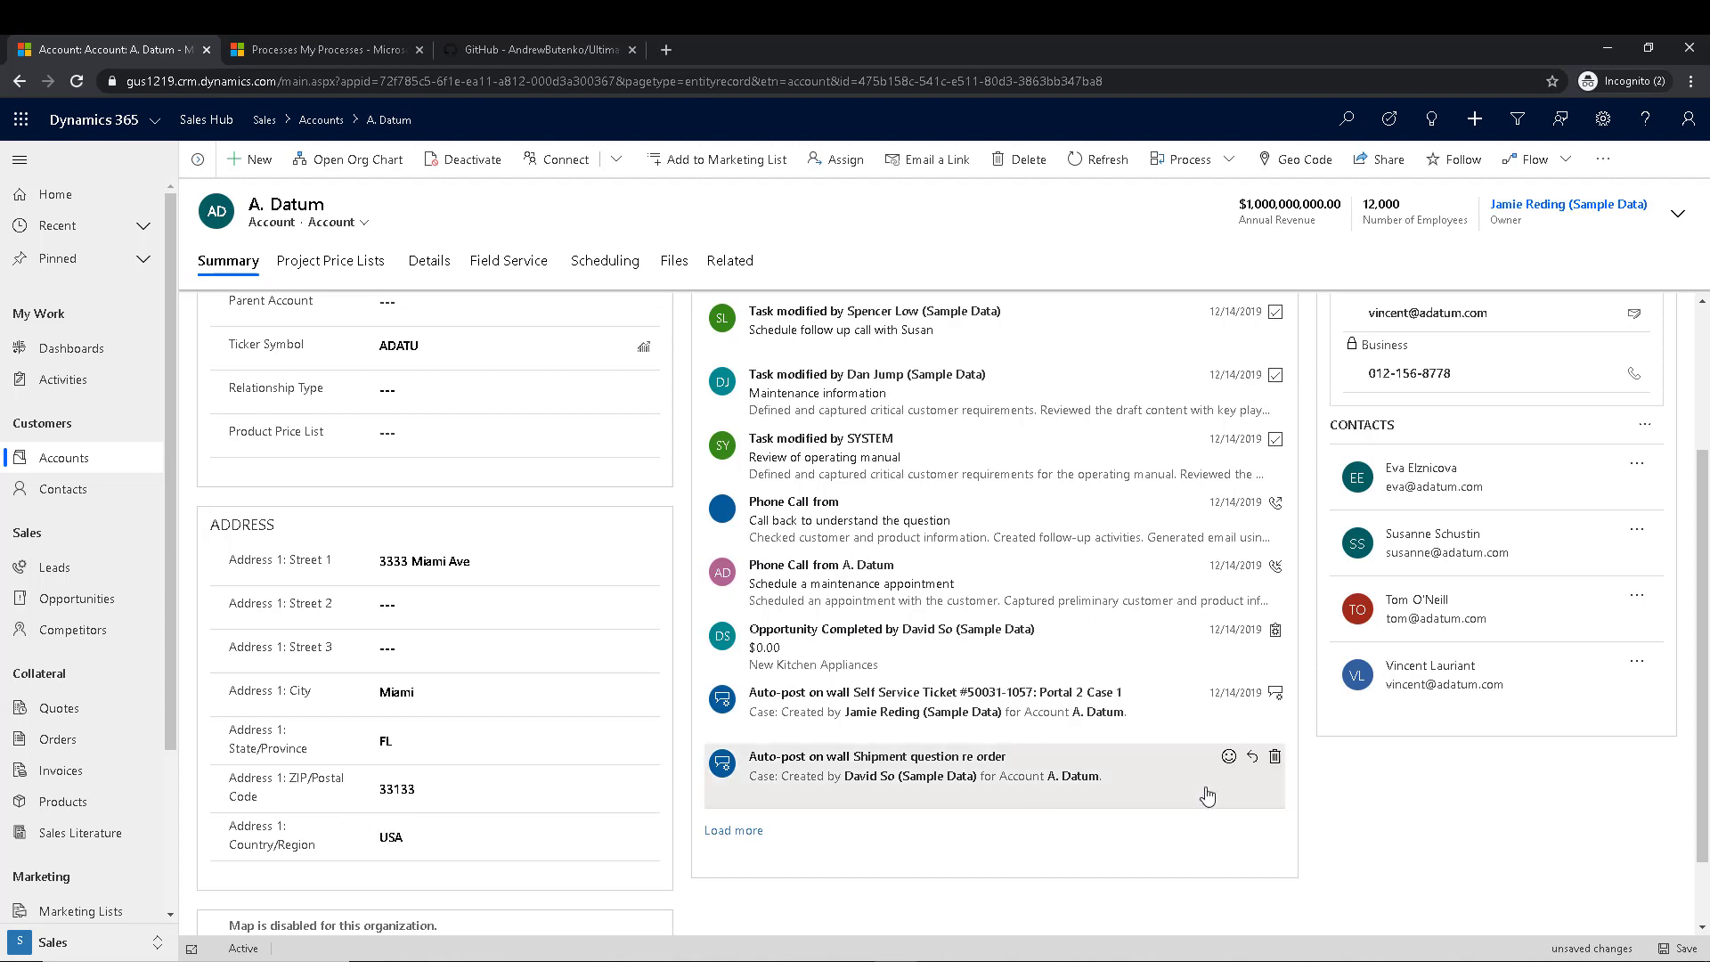
click(1665, 950)
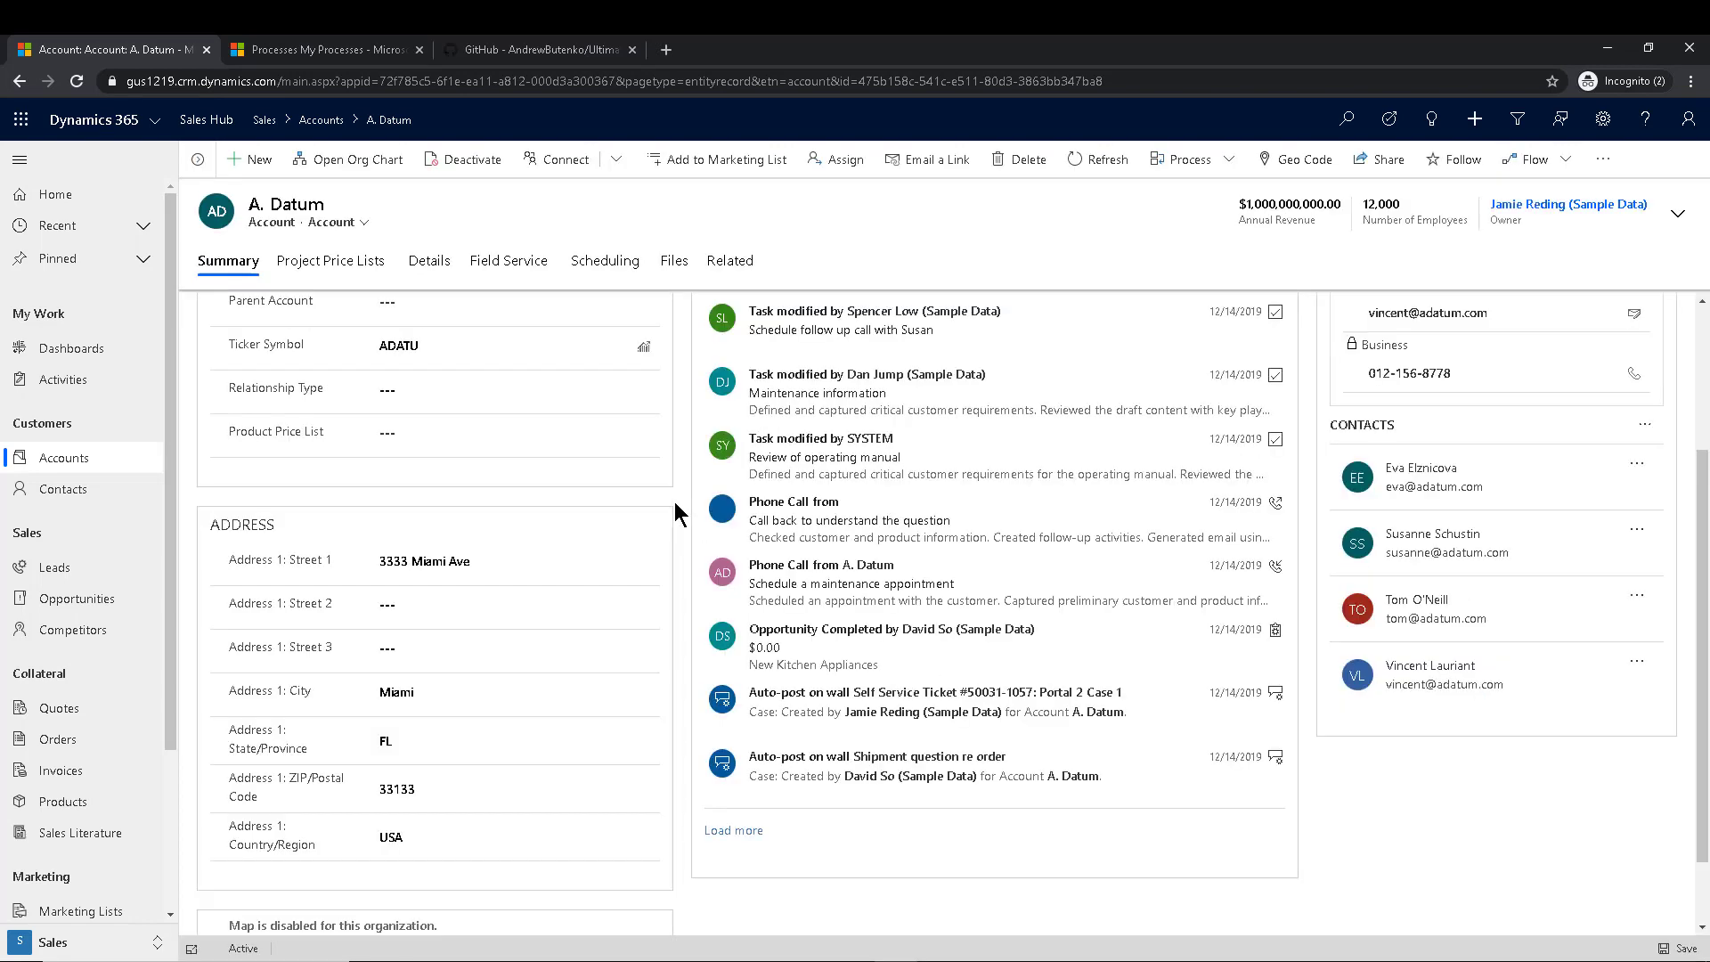
Step: Open an A. Datum contact from the account's Contacts subgrid to confirm the GitHub website and 3333 Miami Ave address
click(1425, 600)
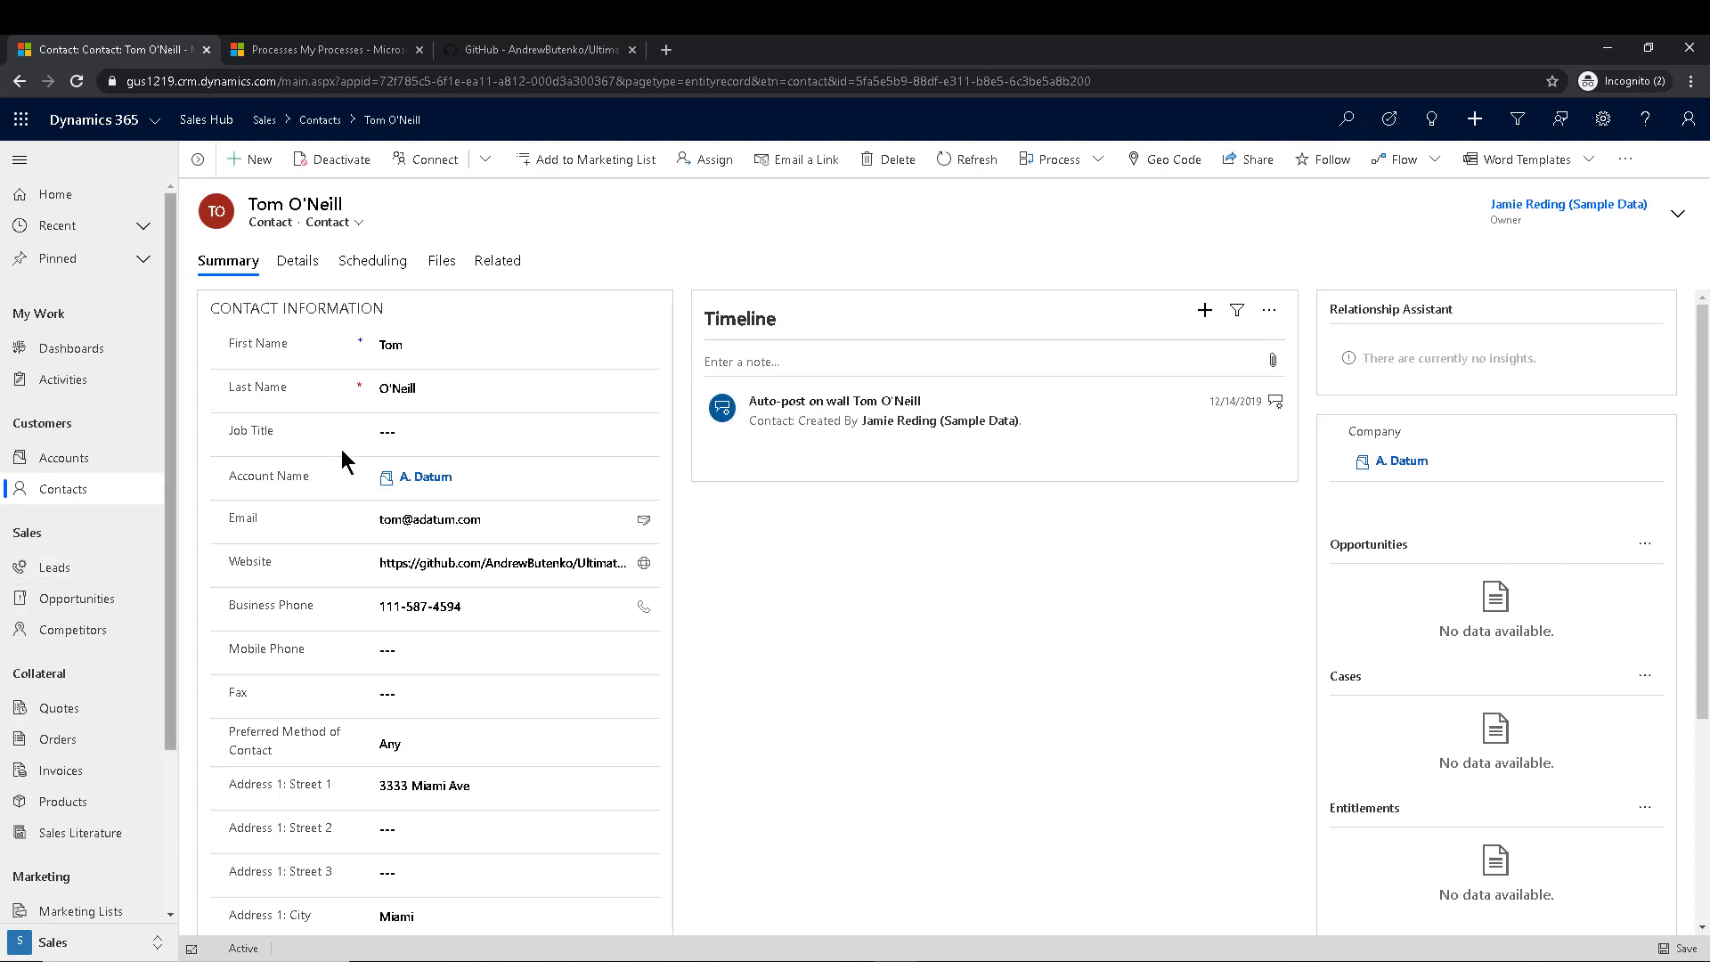
Step: Step through A. Datum's last, second and first contacts to confirm the GitHub website and 3333 Miami Ave address
click(197, 158)
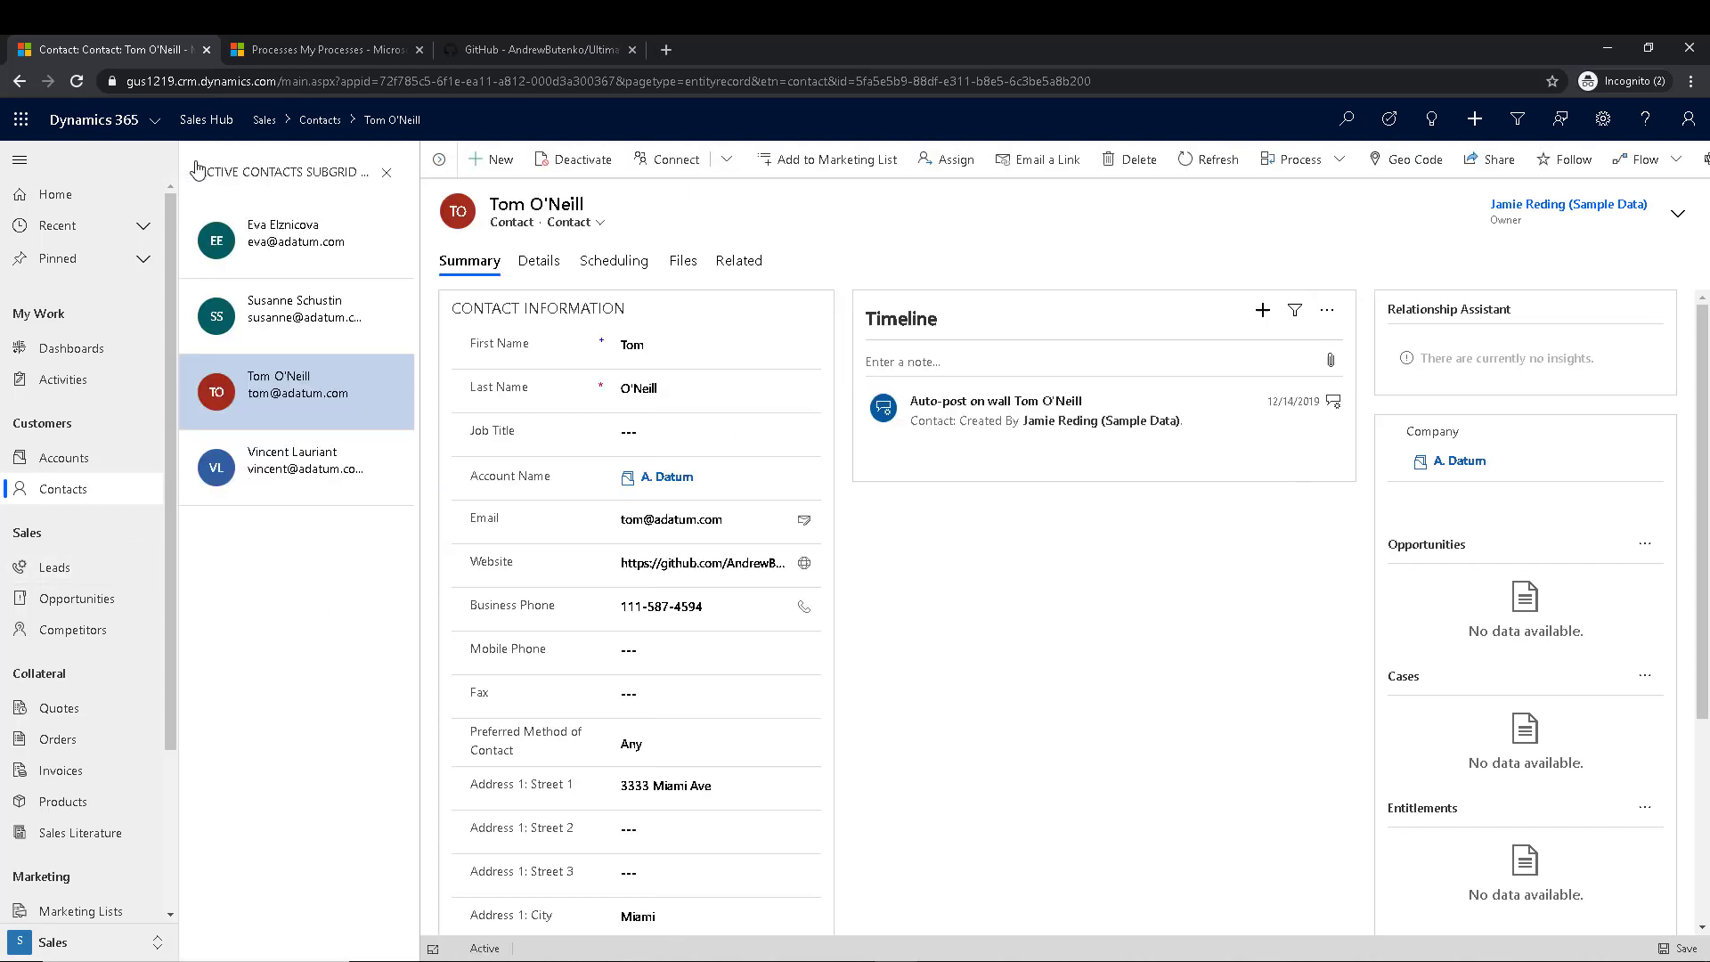
click(318, 471)
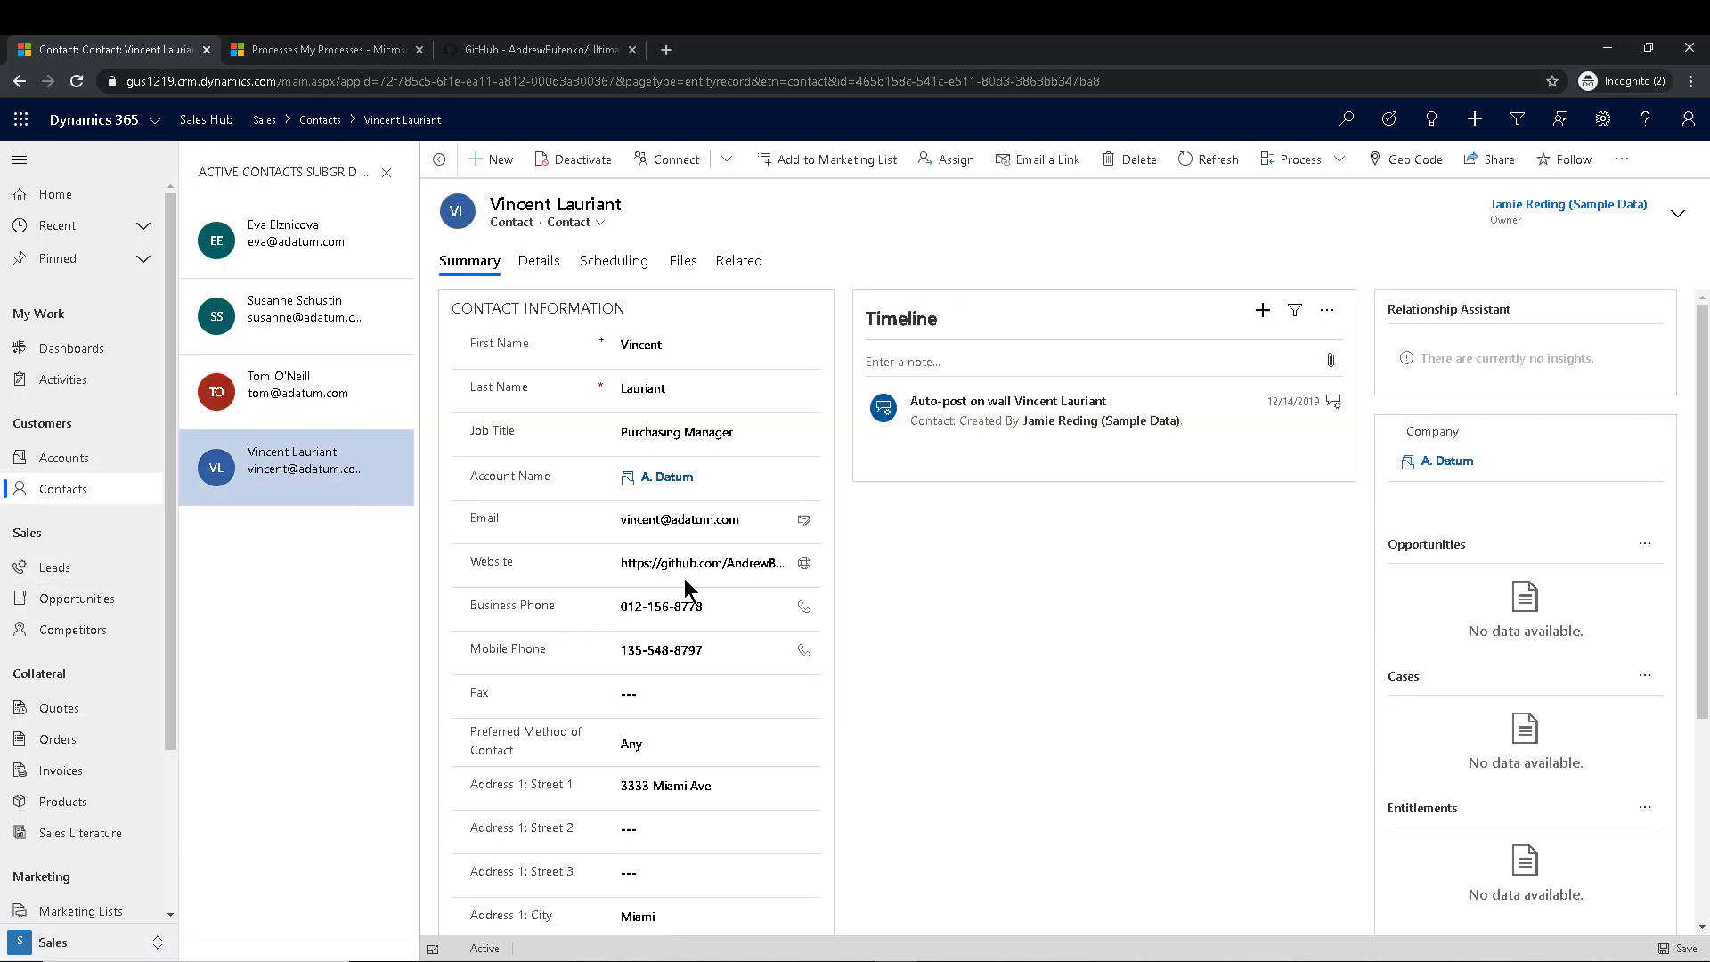
click(304, 339)
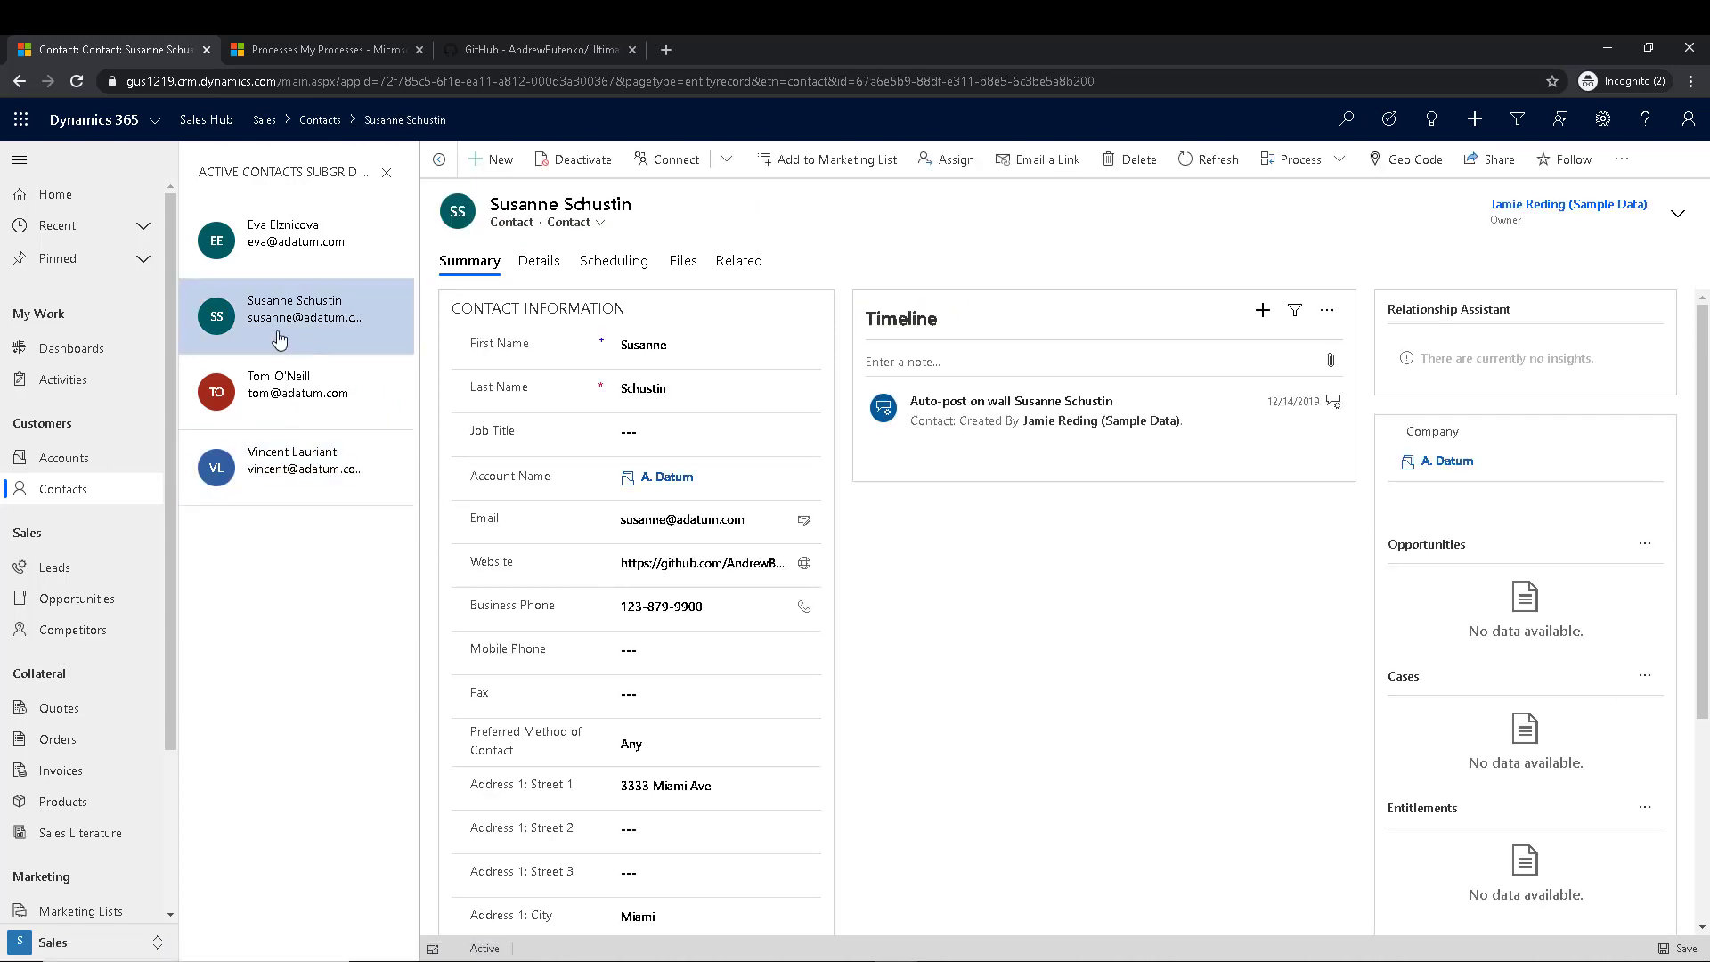
click(319, 250)
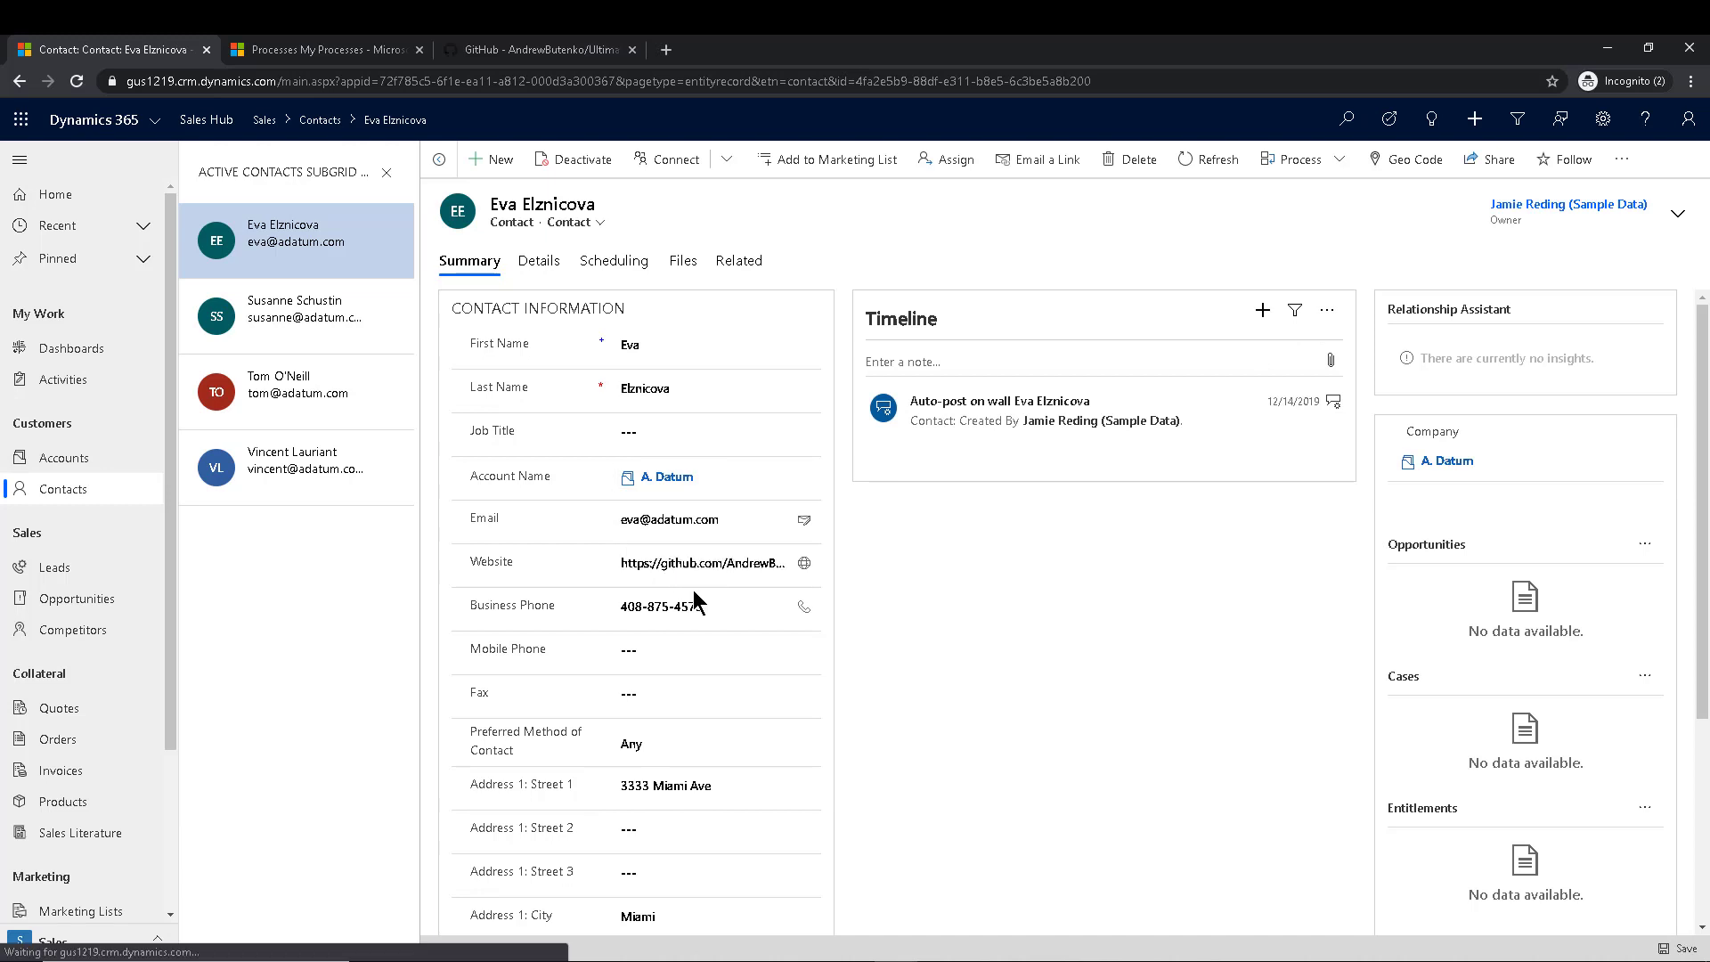